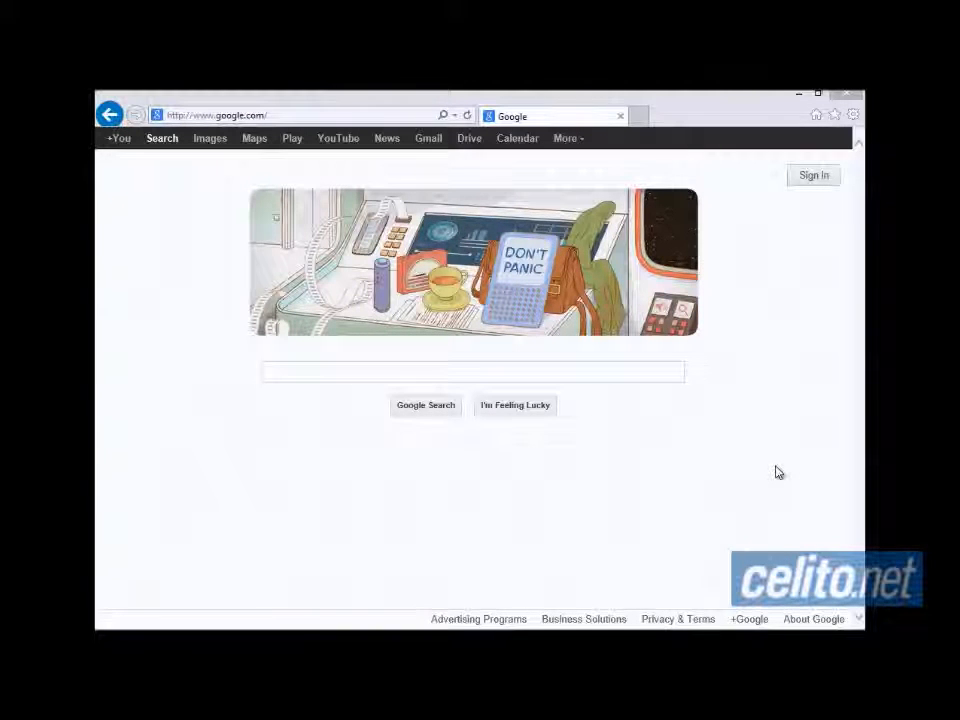
- Enter portal.celitovoice.net in Internet Explorer's address bar and go to it
{"action": "left_click", "coordinate": [282, 117]}
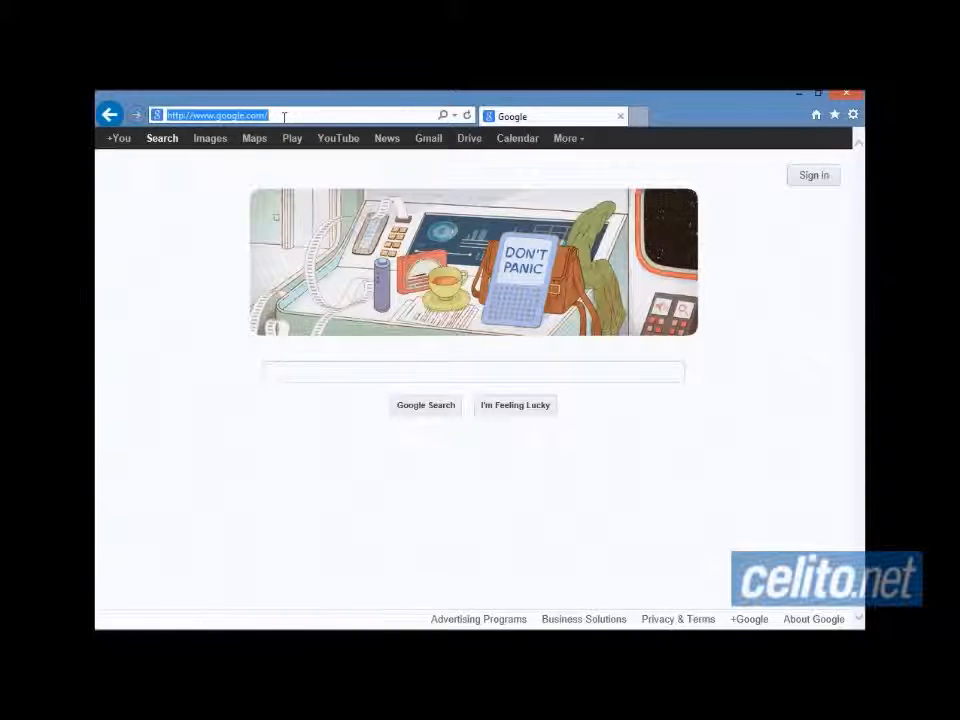
{"action": "type", "text": "portal.celitovoice."}
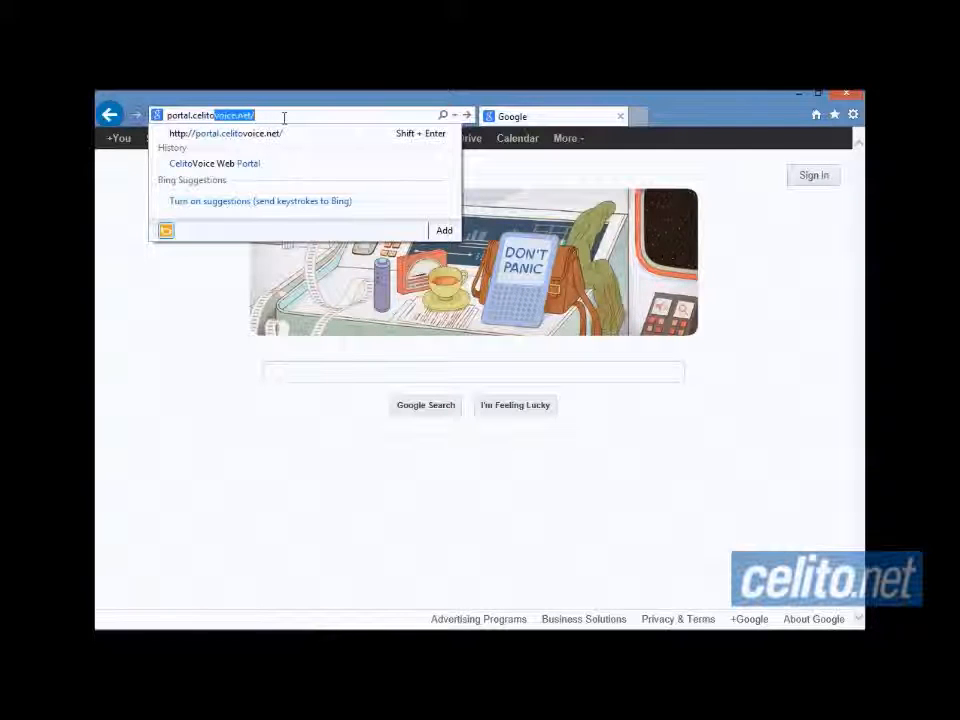
{"action": "type", "text": "net"}
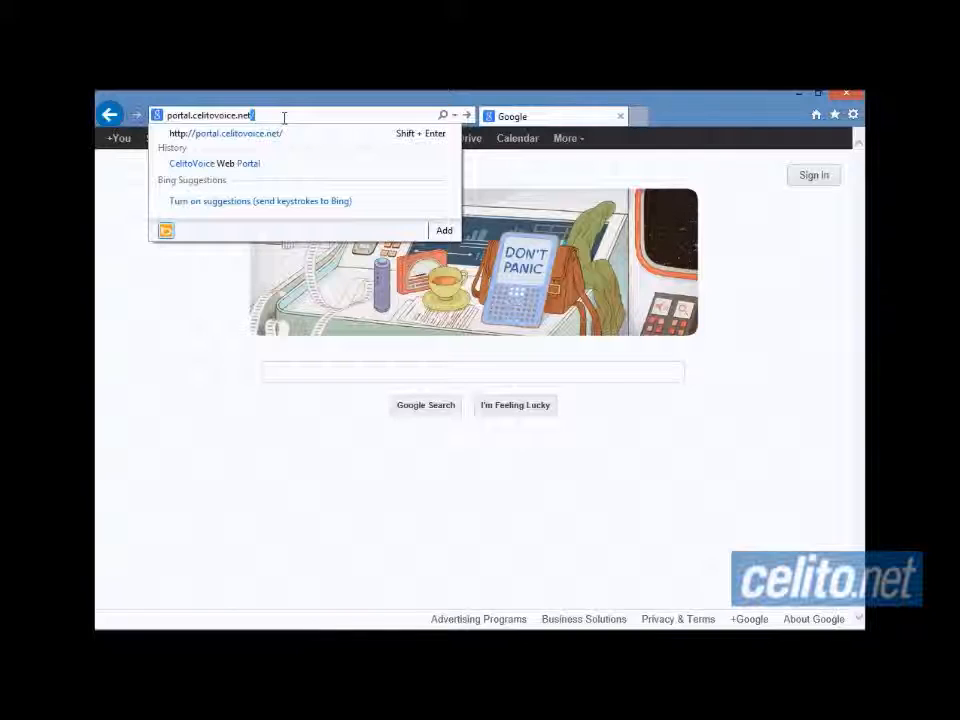
{"action": "key", "text": "Return"}
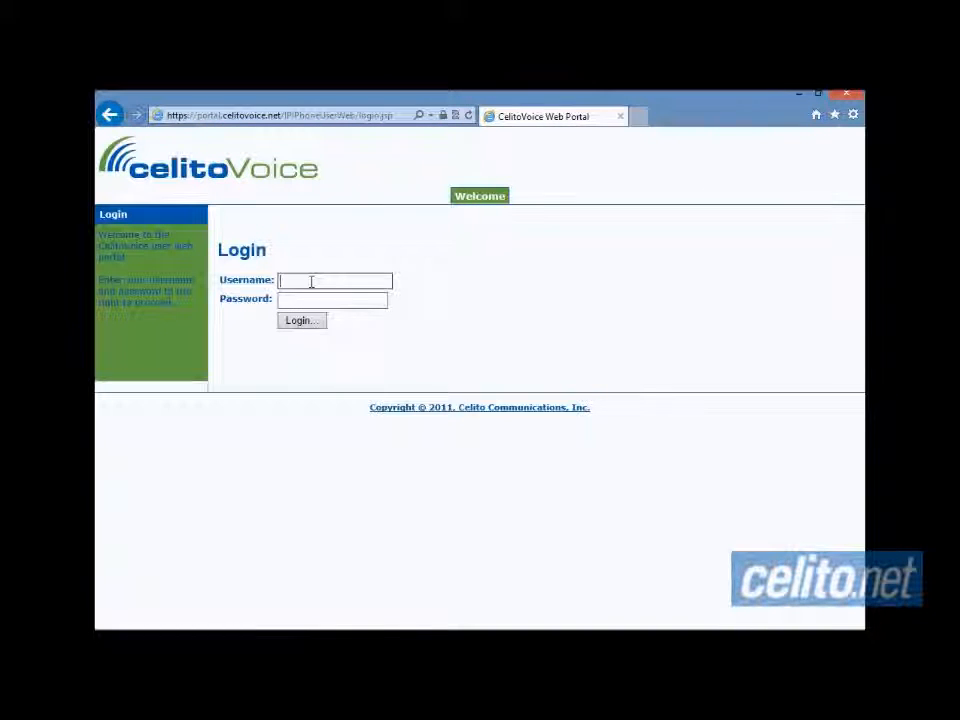
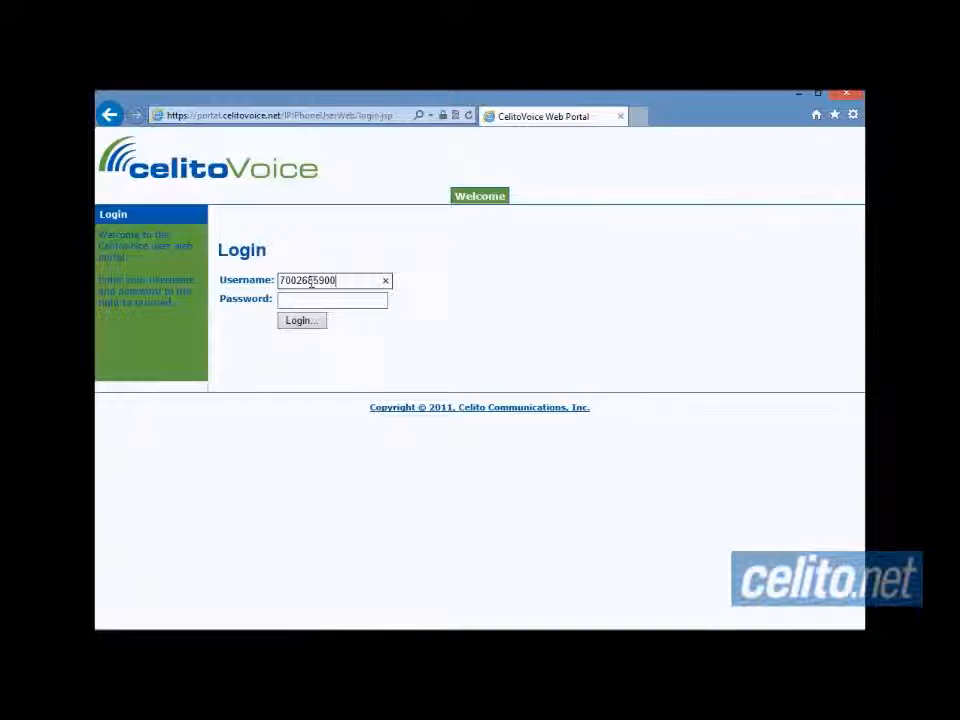
- Log in with the account's phone-number username and password
{"action": "left_click", "coordinate": [318, 299]}
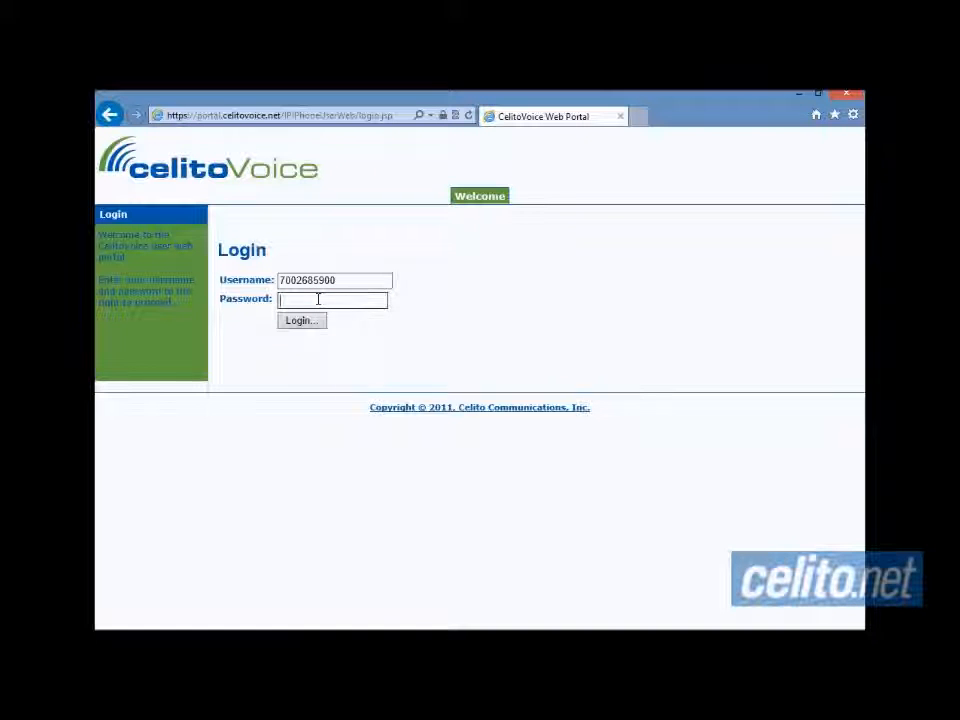
{"action": "type", "text": "••••"}
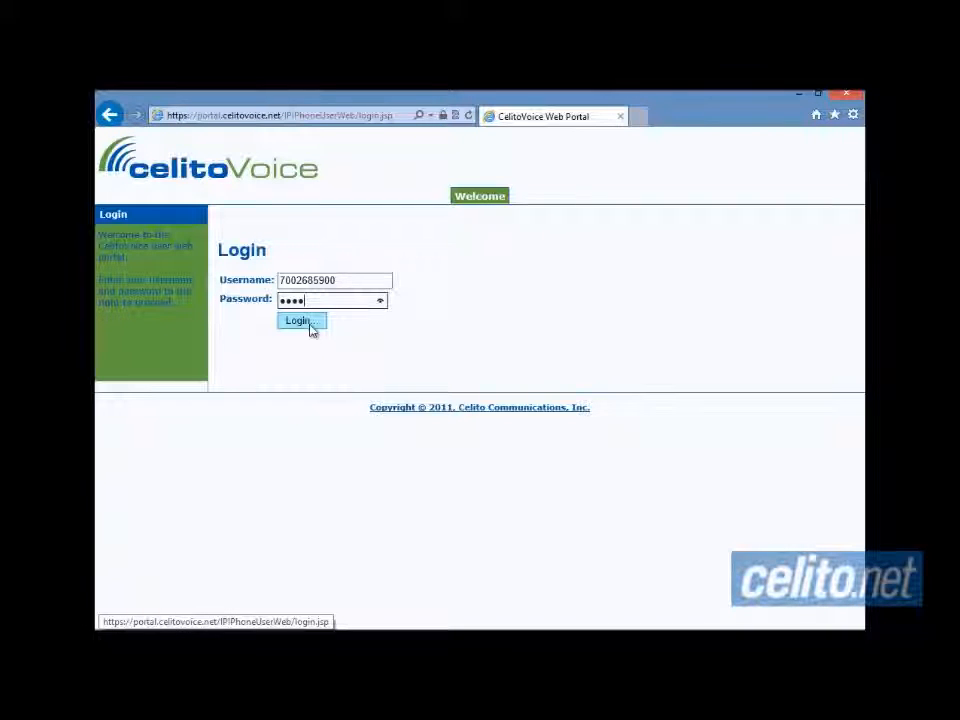
{"action": "left_click", "coordinate": [311, 330]}
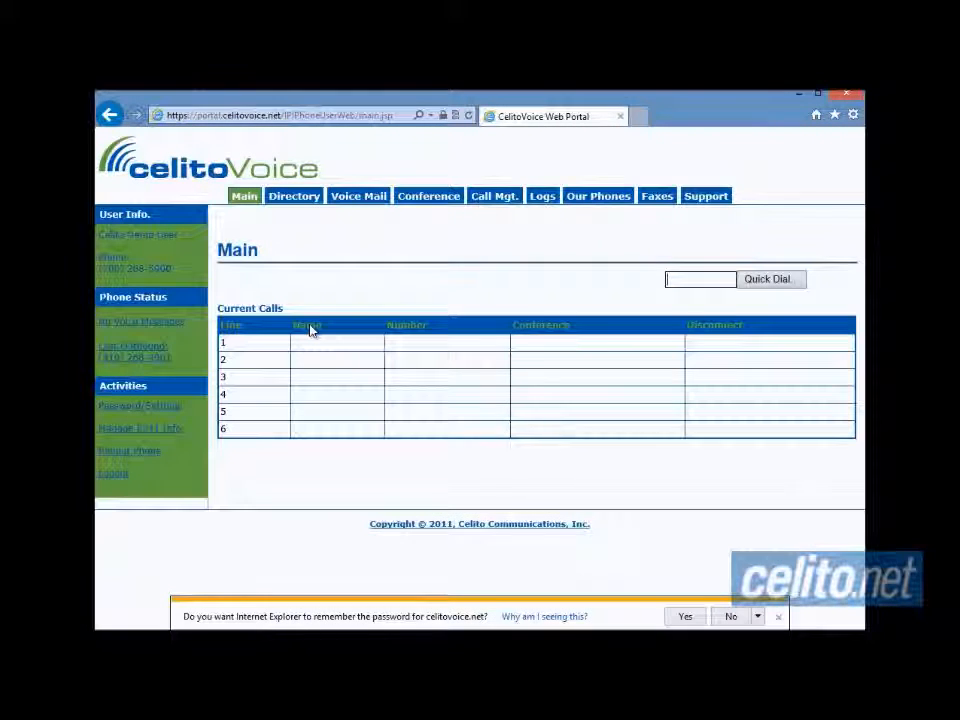
- Close the remember-password notification bar and return to the Main tab
{"action": "left_click", "coordinate": [779, 617]}
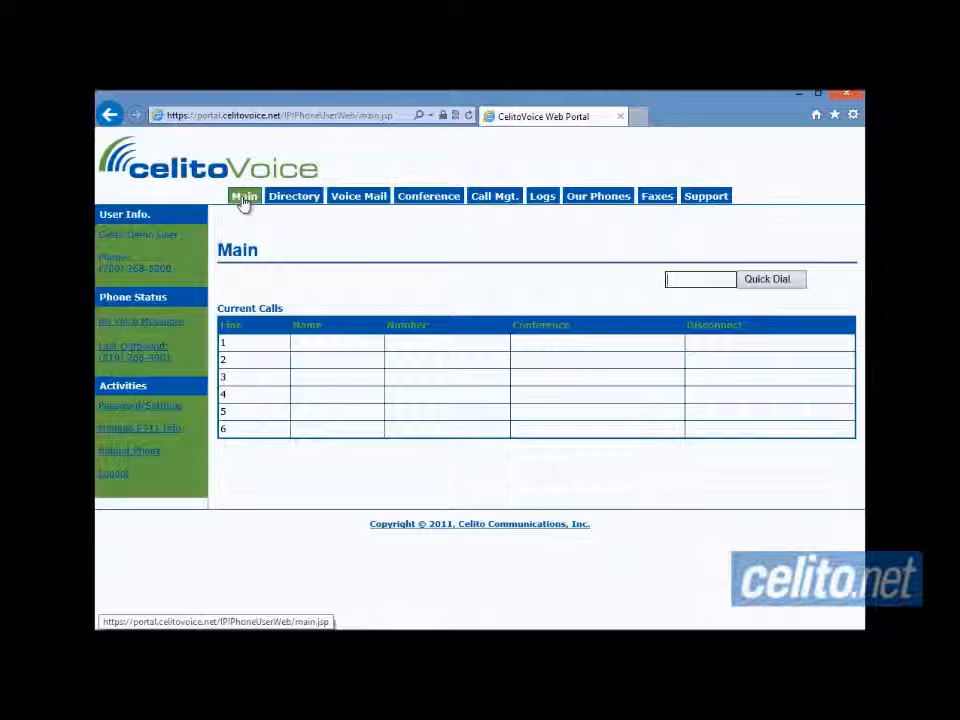
{"action": "left_click", "coordinate": [290, 198]}
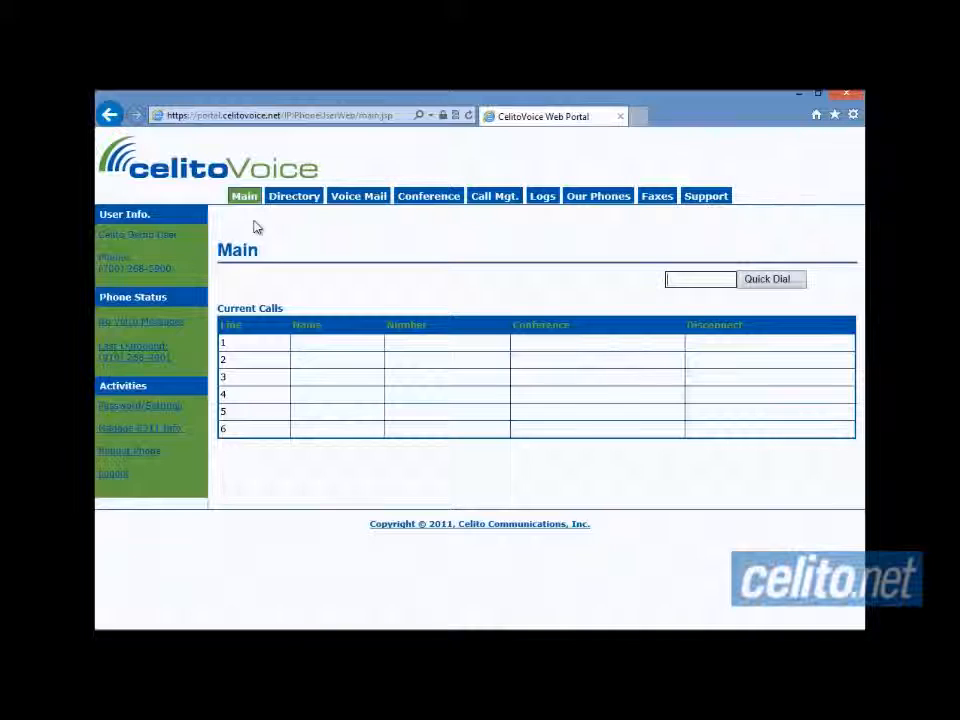
- Submit the Password/Settings form with the password and PIN fields, producing the old-password error
{"action": "left_click", "coordinate": [145, 410]}
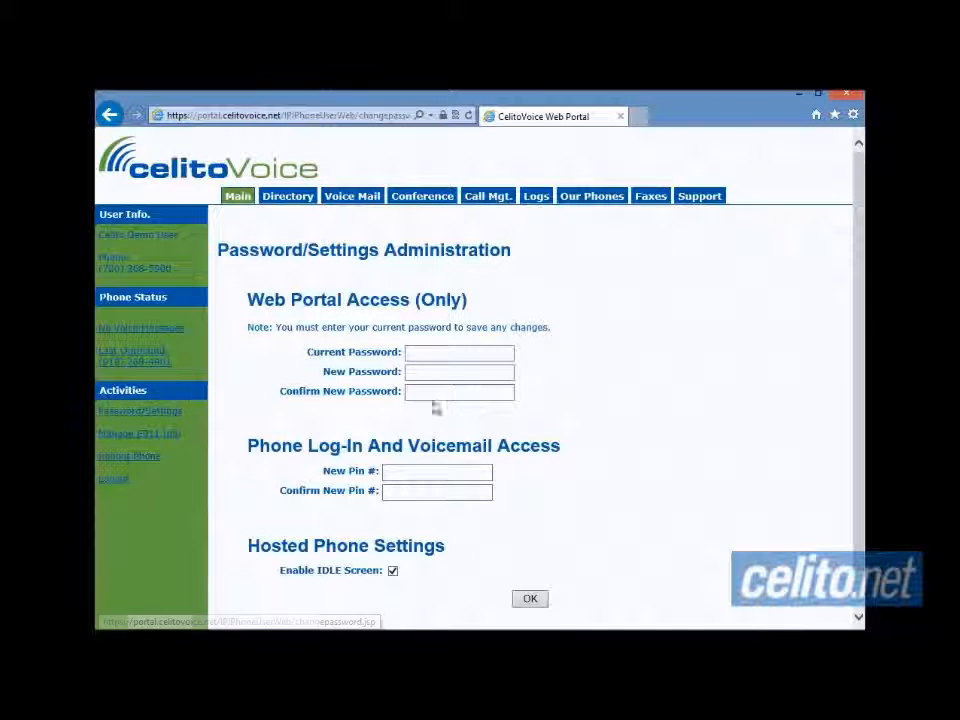
{"action": "scroll", "coordinate": [628, 396], "scroll_direction": "down", "scroll_amount": 1}
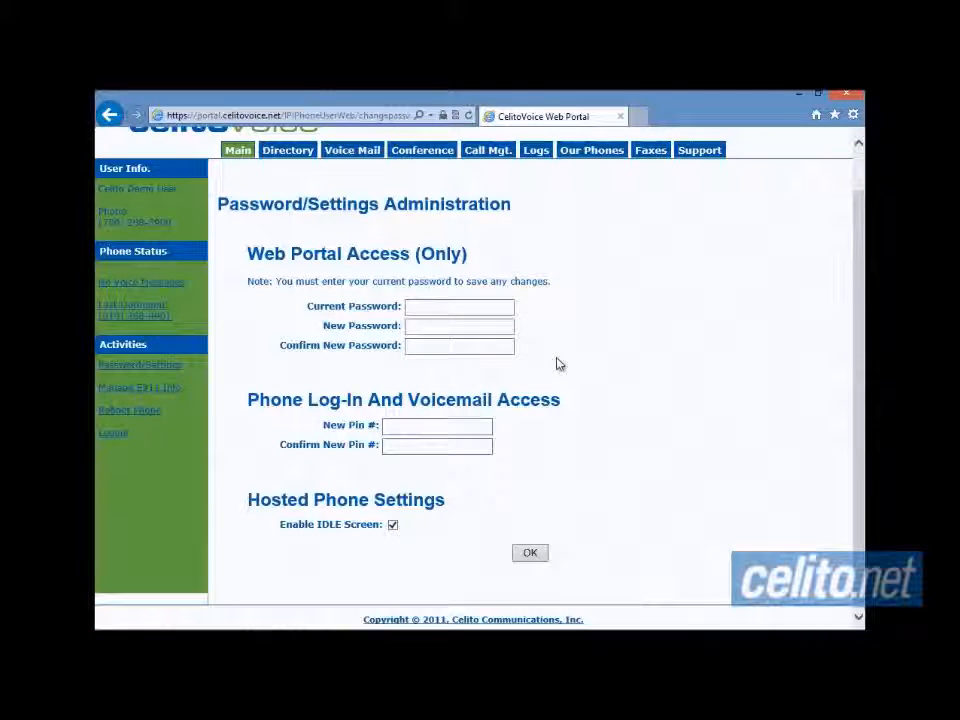
{"action": "left_click", "coordinate": [489, 308]}
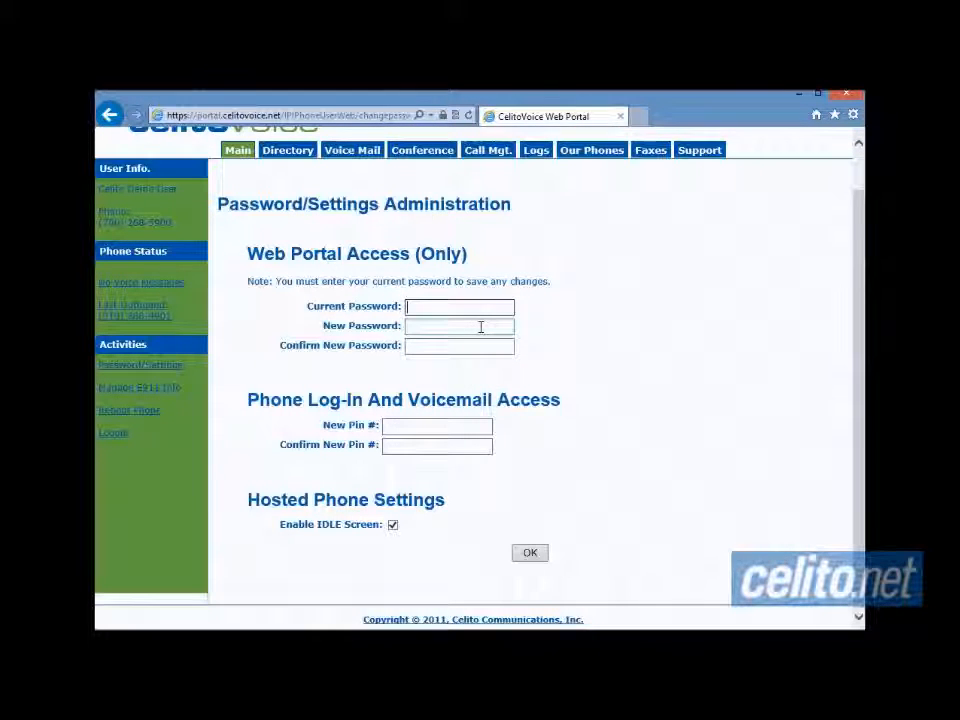
{"action": "left_click", "coordinate": [481, 327]}
{"action": "left_click", "coordinate": [476, 344]}
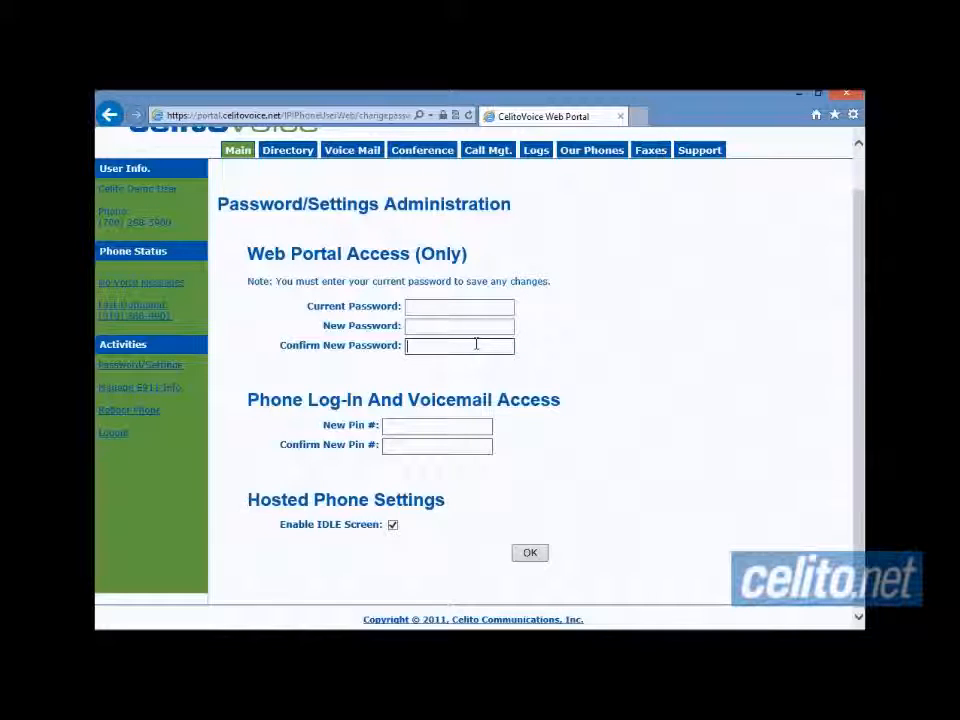
{"action": "left_click", "coordinate": [448, 425]}
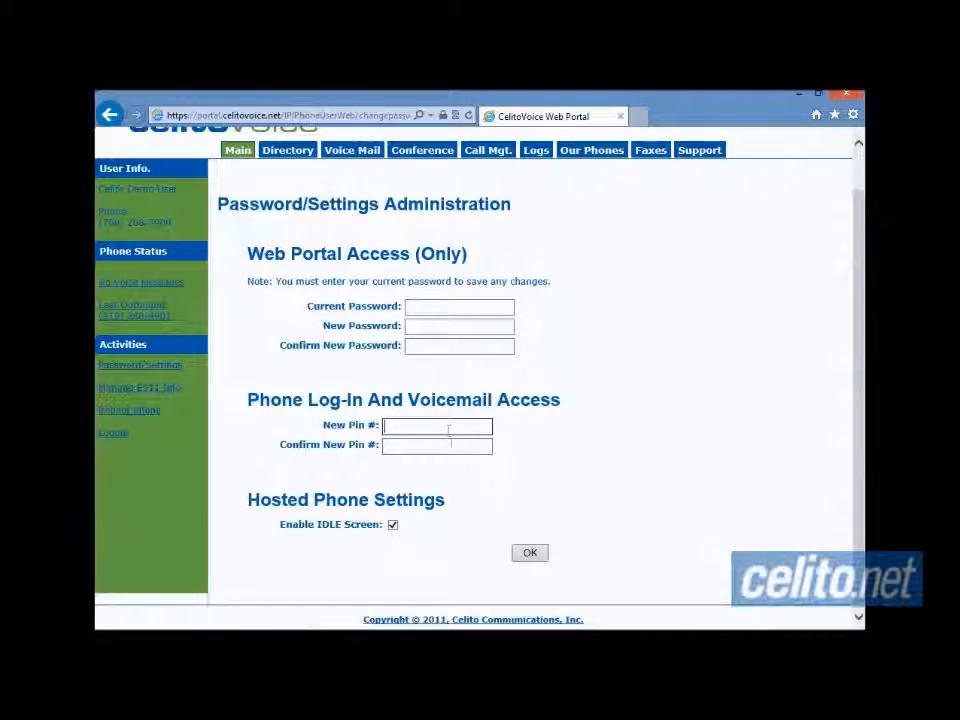
{"action": "left_click", "coordinate": [451, 445]}
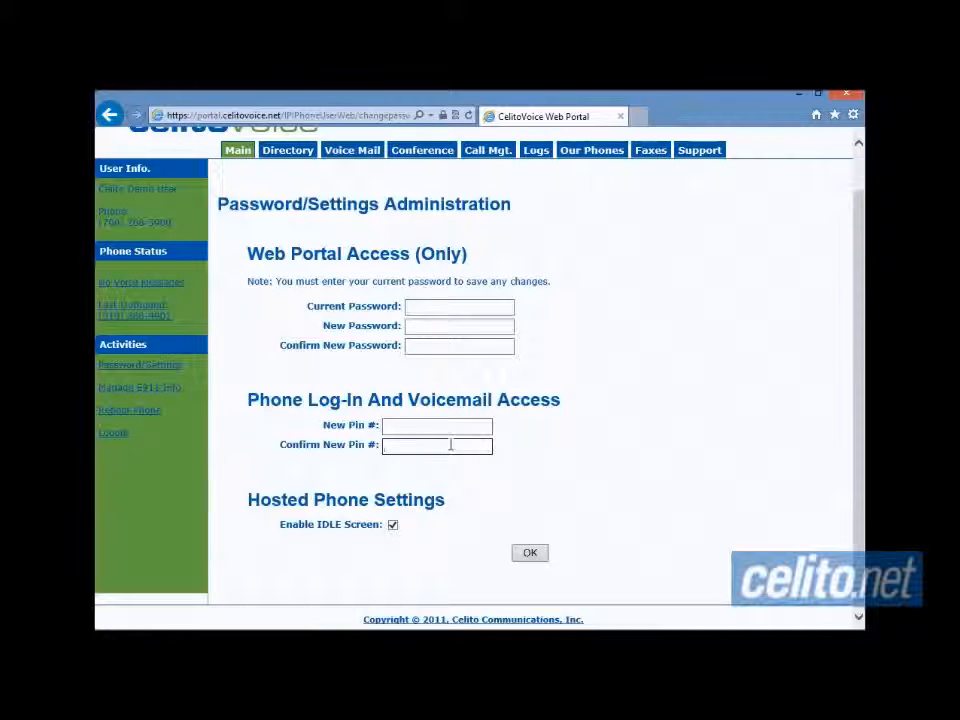
{"action": "left_click", "coordinate": [527, 554]}
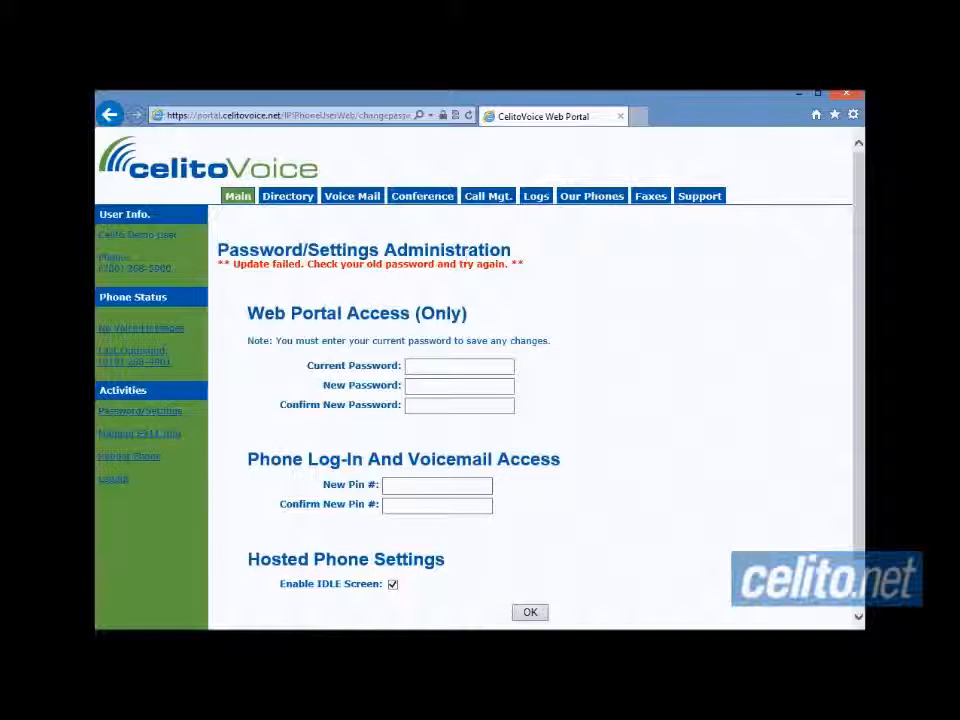
- Go back to the Main page with the empty Quick Dial box and Current Calls
{"action": "left_click", "coordinate": [237, 197]}
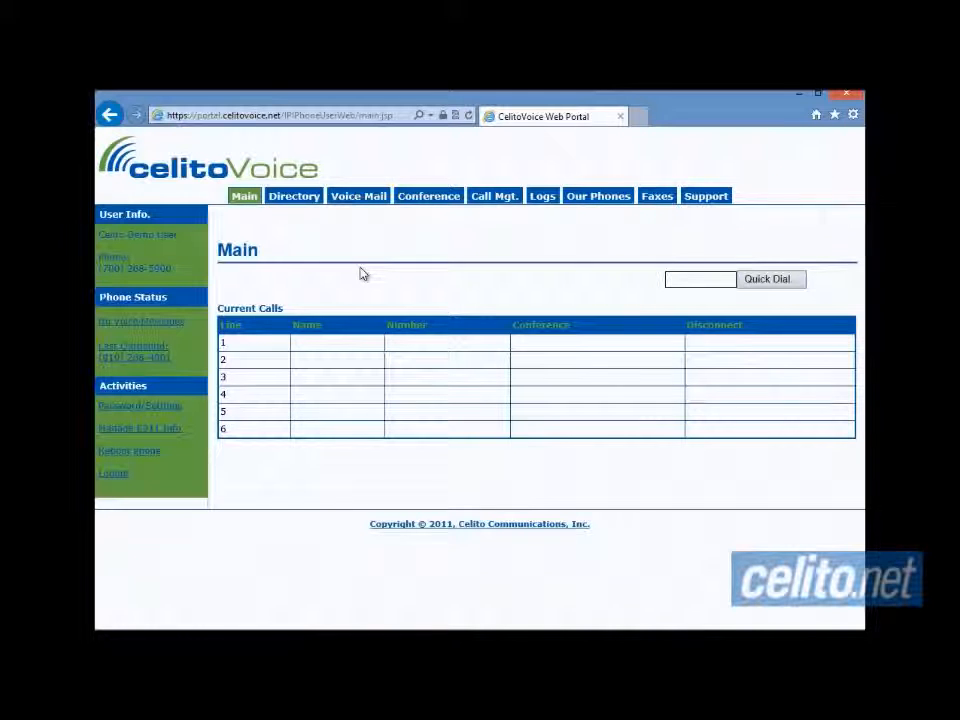
{"action": "left_click", "coordinate": [136, 628]}
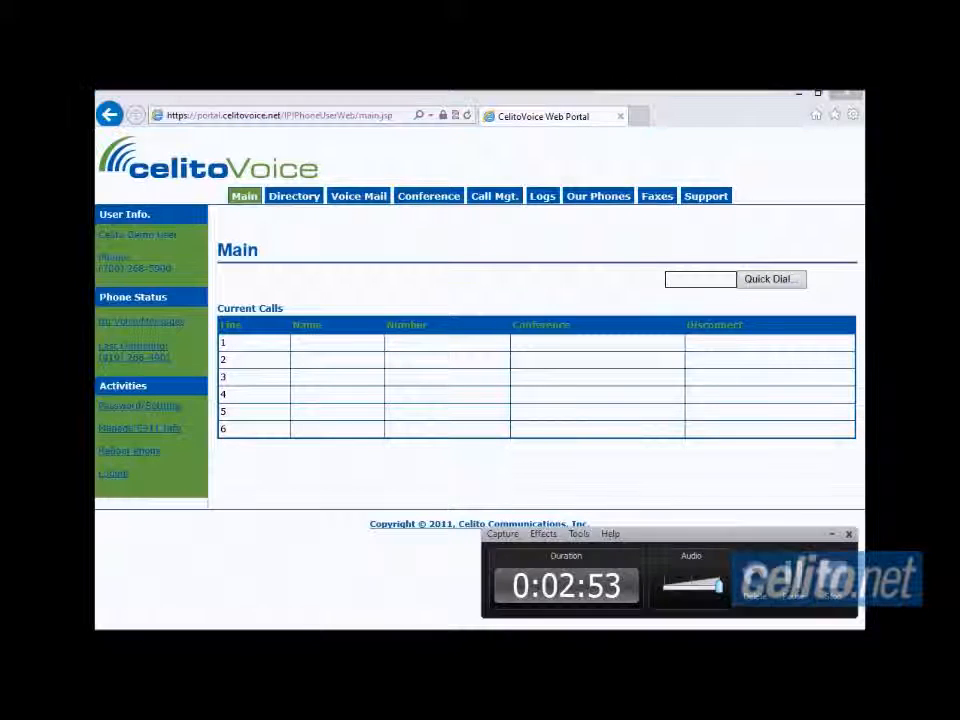
{"action": "left_click", "coordinate": [795, 581]}
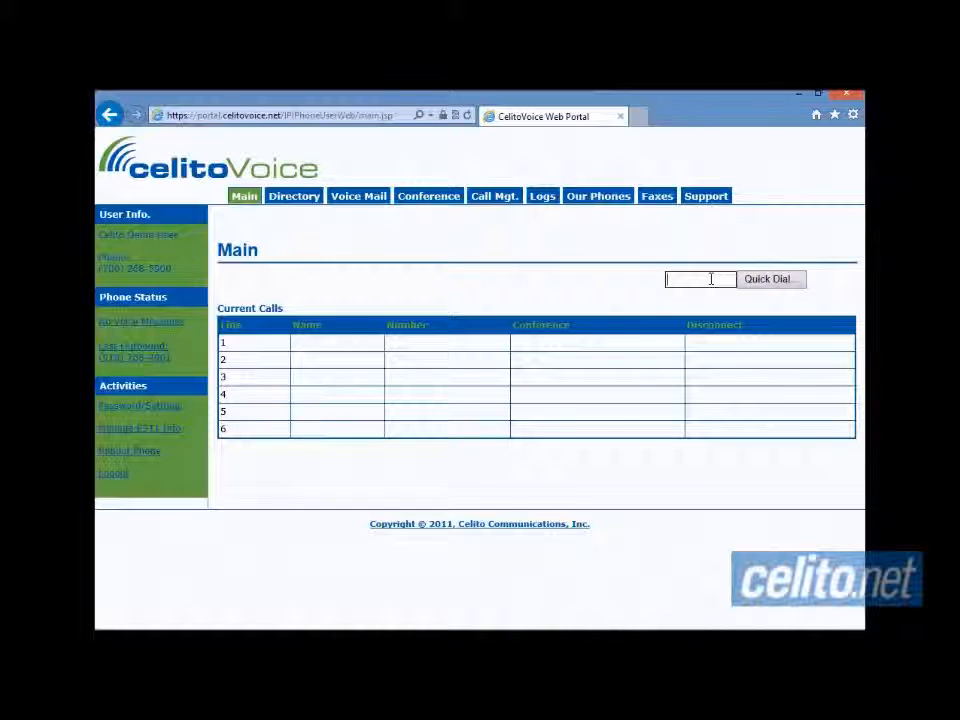
- Quick-dial a phone number, then disconnect the outgoing call on line 1
{"action": "type", "text": "197600673"}
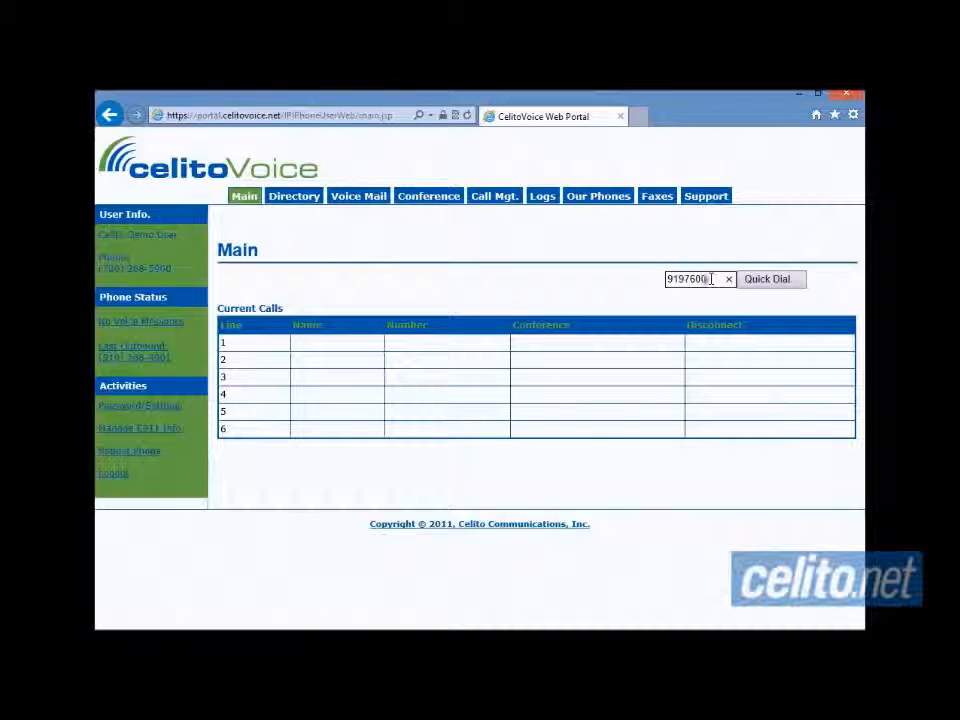
{"action": "left_click", "coordinate": [777, 283]}
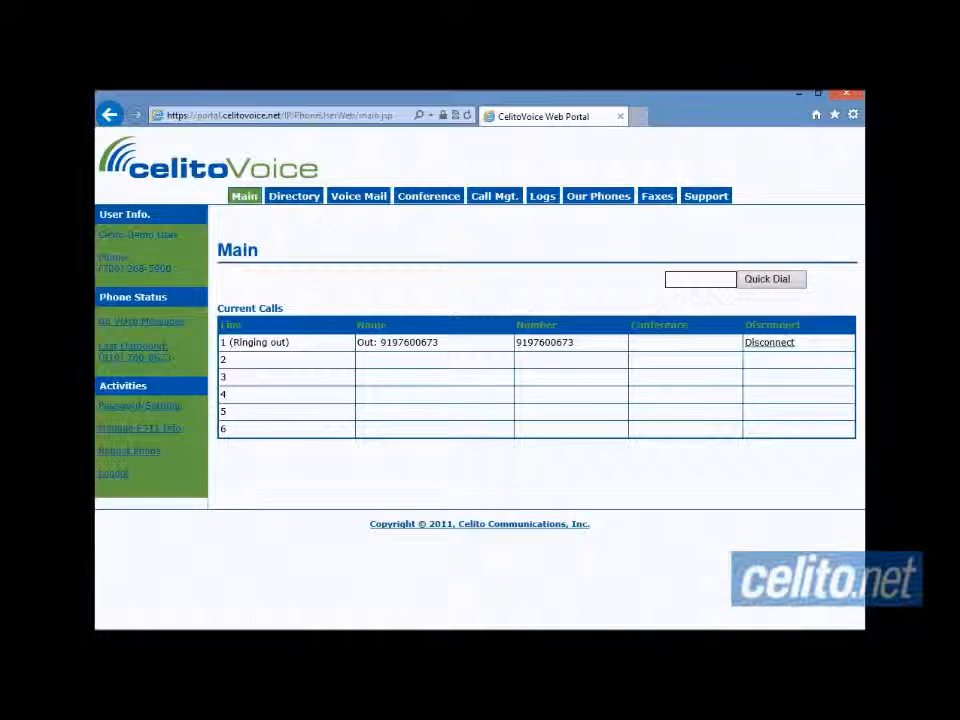
{"action": "left_click", "coordinate": [784, 344]}
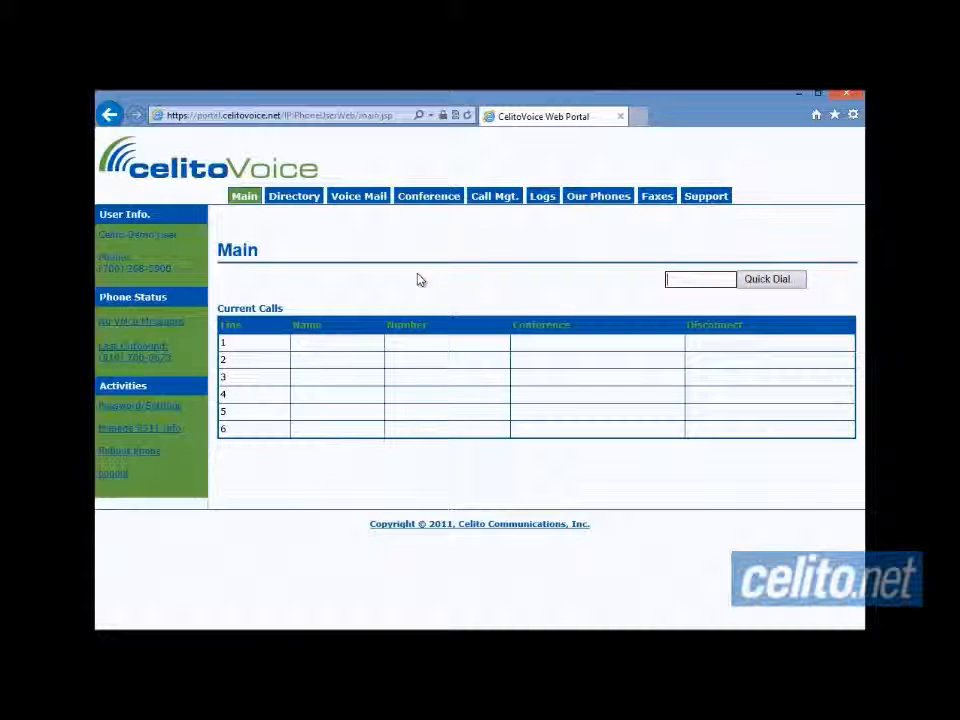
- Switch to the Directory tab in the top navigation
{"action": "left_click", "coordinate": [293, 198]}
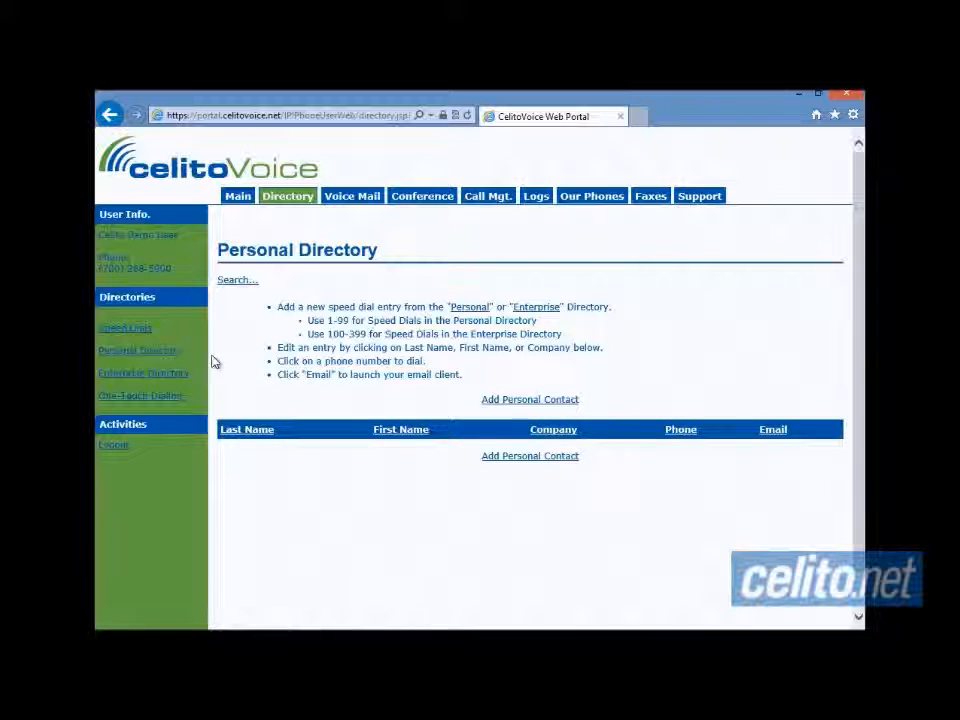
- Open a blank New Contact form, then abandon it and go to the Main tab
{"action": "left_click", "coordinate": [528, 401]}
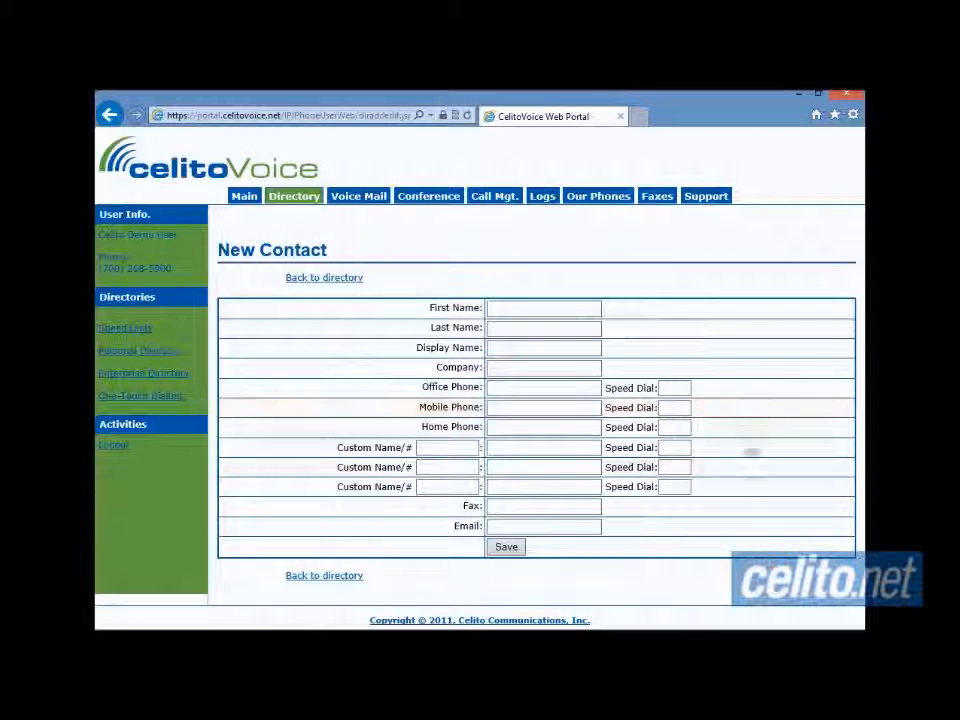
{"action": "left_click", "coordinate": [200, 640]}
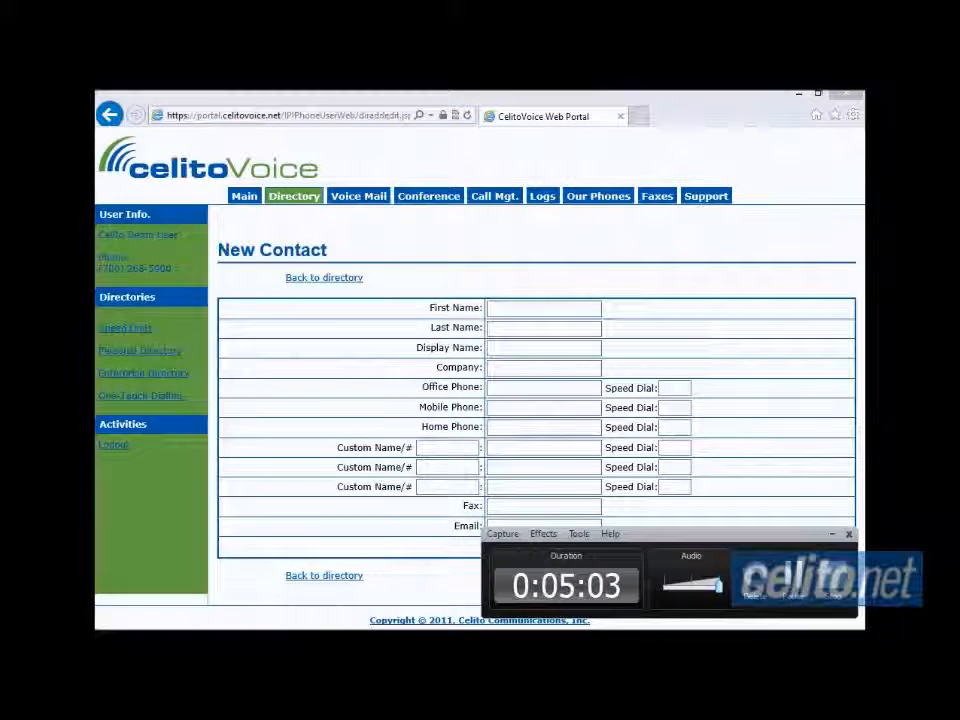
{"action": "left_click", "coordinate": [800, 578]}
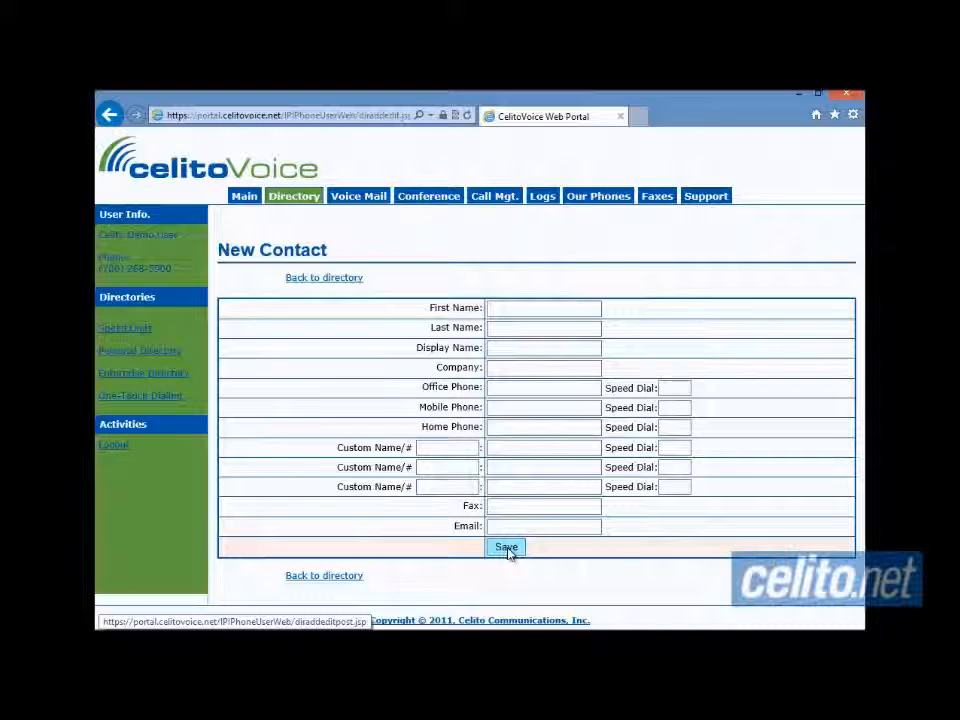
{"action": "left_click", "coordinate": [245, 198]}
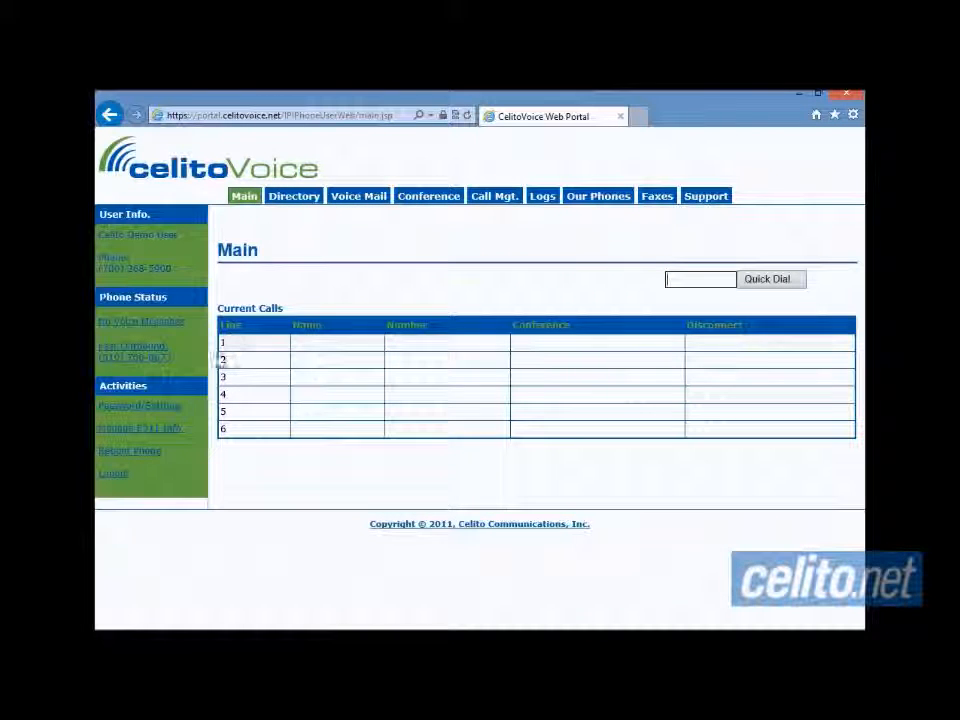
- Go to the Directory tab to view the empty Personal Directory
{"action": "left_click", "coordinate": [156, 460]}
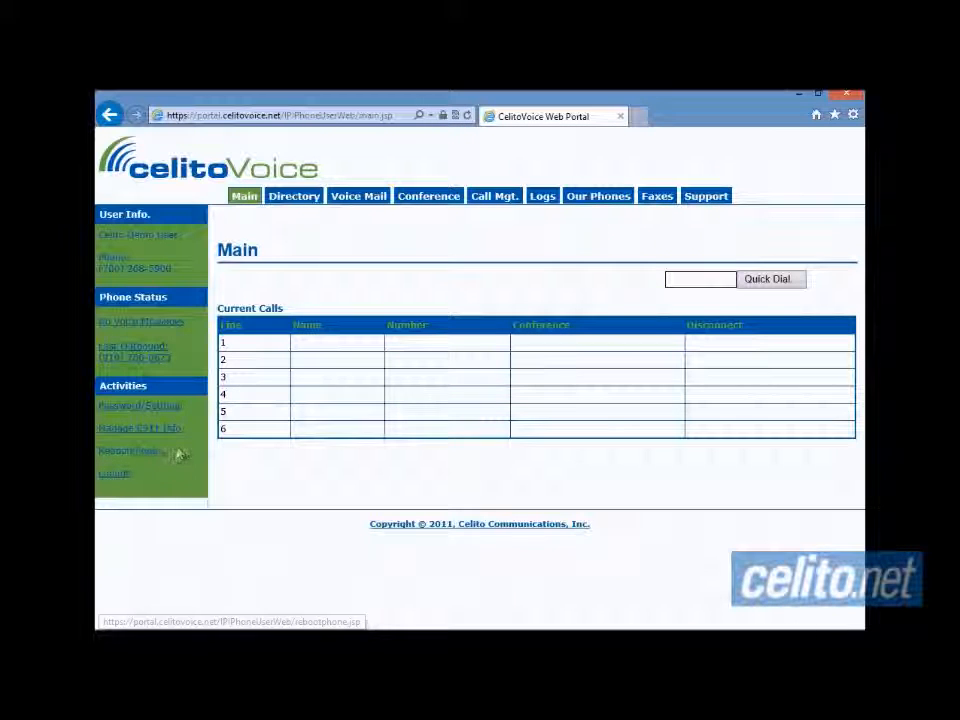
{"action": "left_click", "coordinate": [288, 198]}
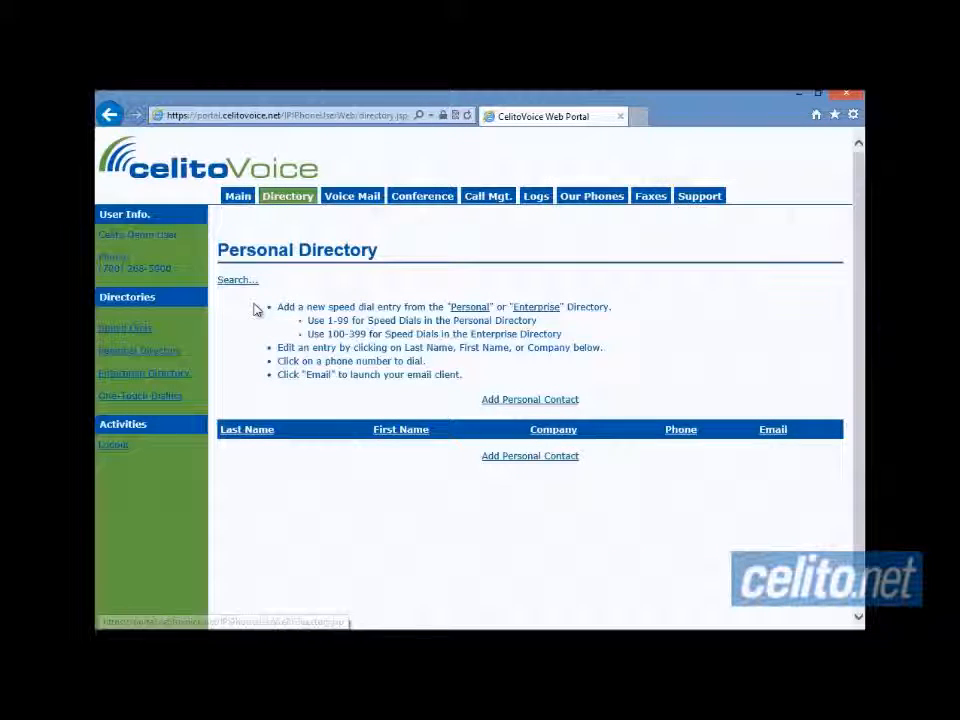
- Open One-Touch Dialing and add an entry labelled 'Mom' with her phone number
{"action": "left_click", "coordinate": [175, 399]}
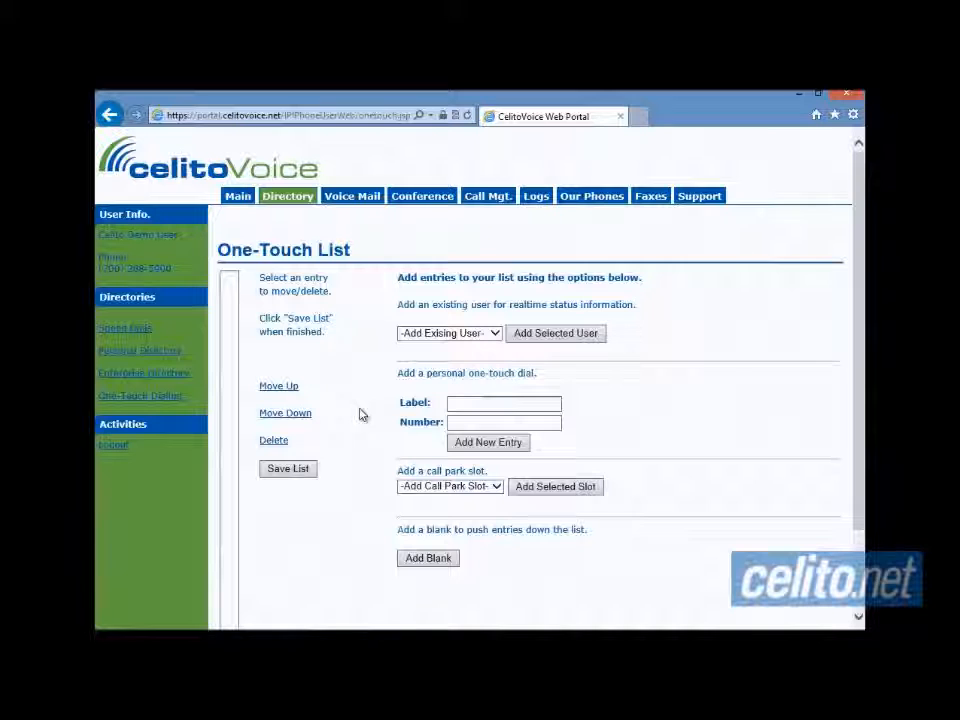
{"action": "left_click", "coordinate": [473, 421]}
{"action": "left_click", "coordinate": [474, 405]}
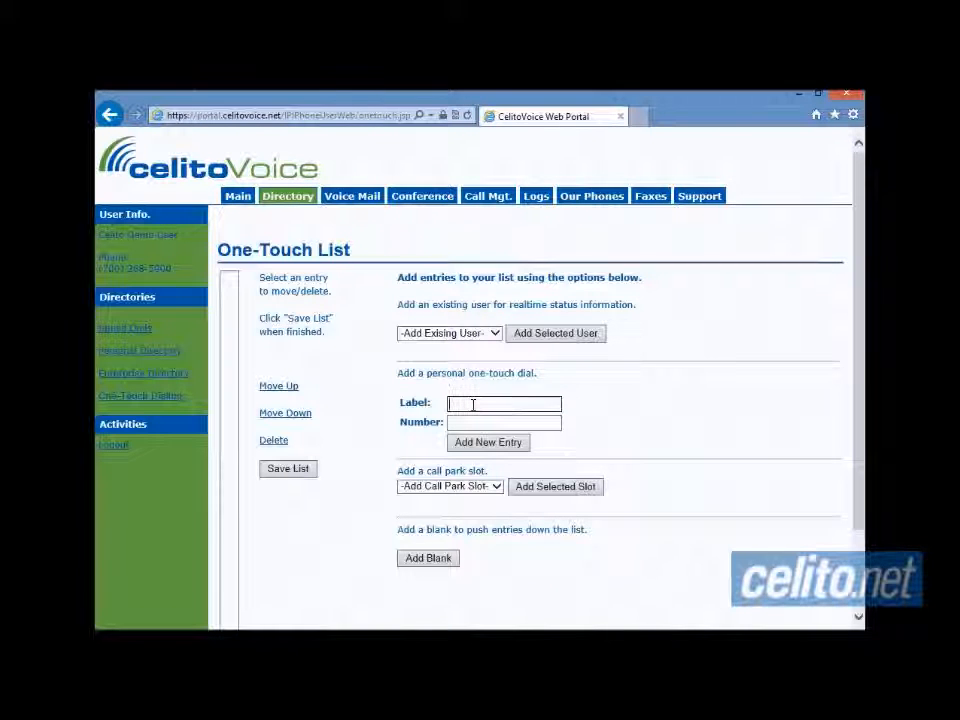
{"action": "type", "text": "Mom"}
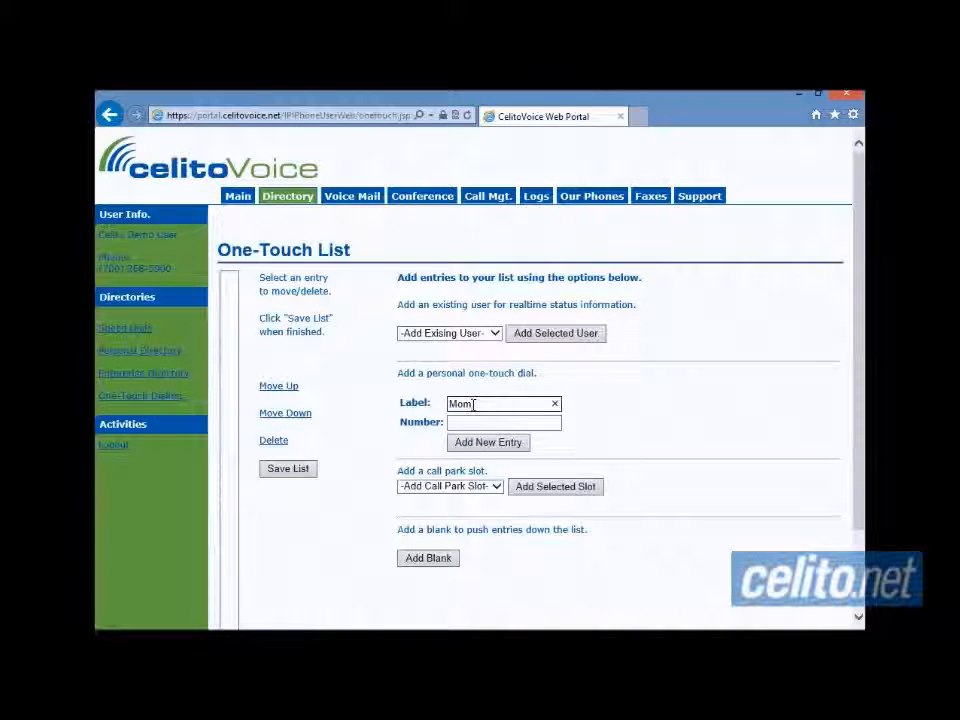
{"action": "left_click", "coordinate": [475, 421]}
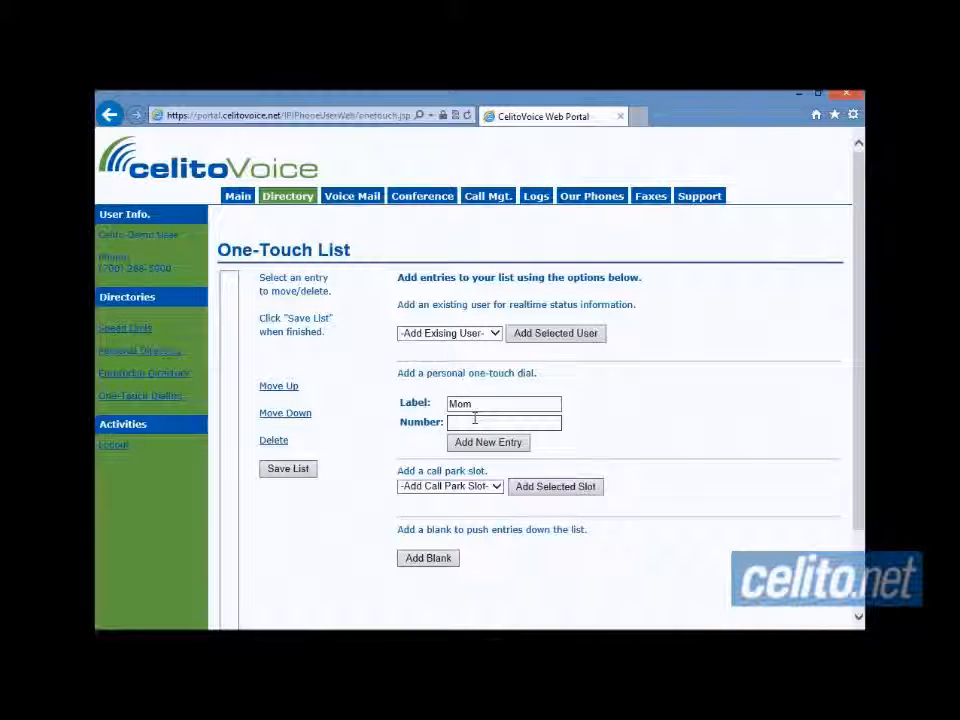
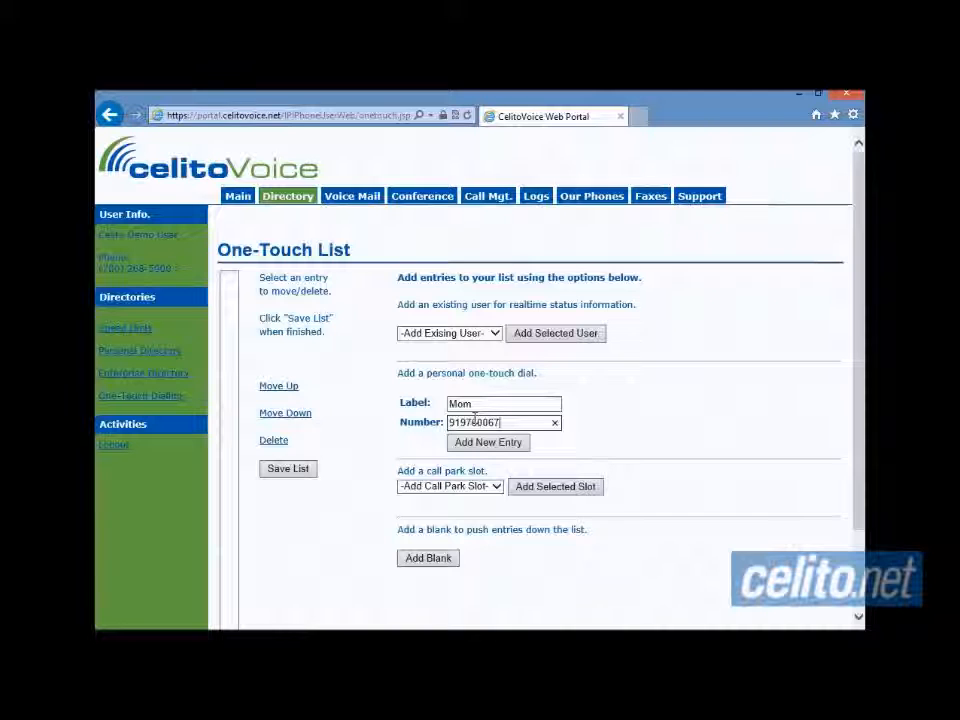
{"action": "left_click", "coordinate": [489, 443]}
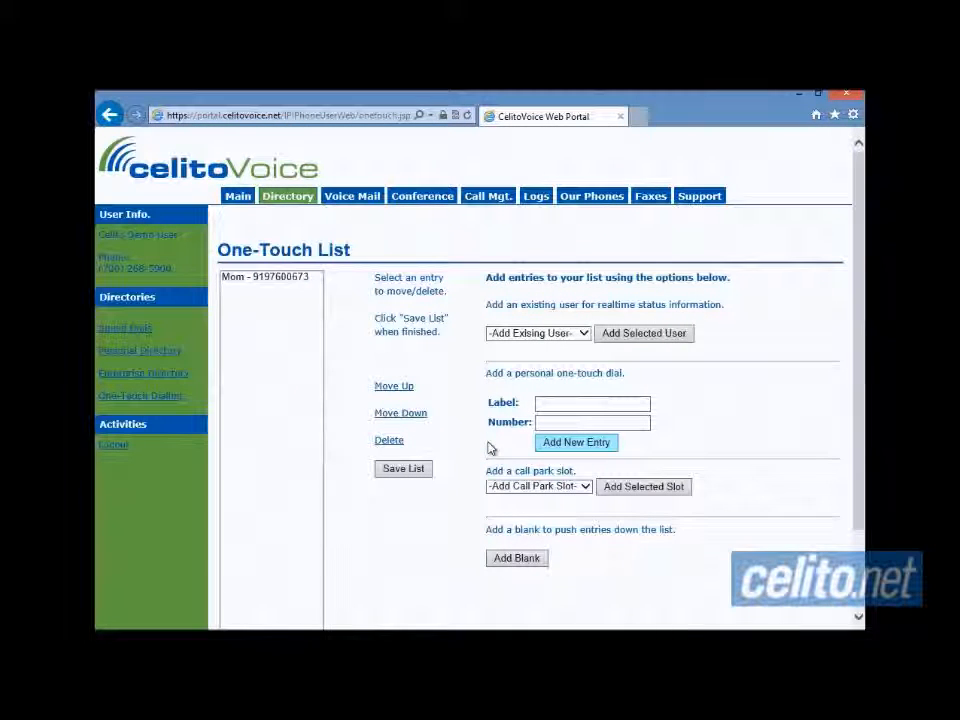
- Add a second one-touch entry labelled 'Dad' with his phone number
{"action": "left_click", "coordinate": [270, 283]}
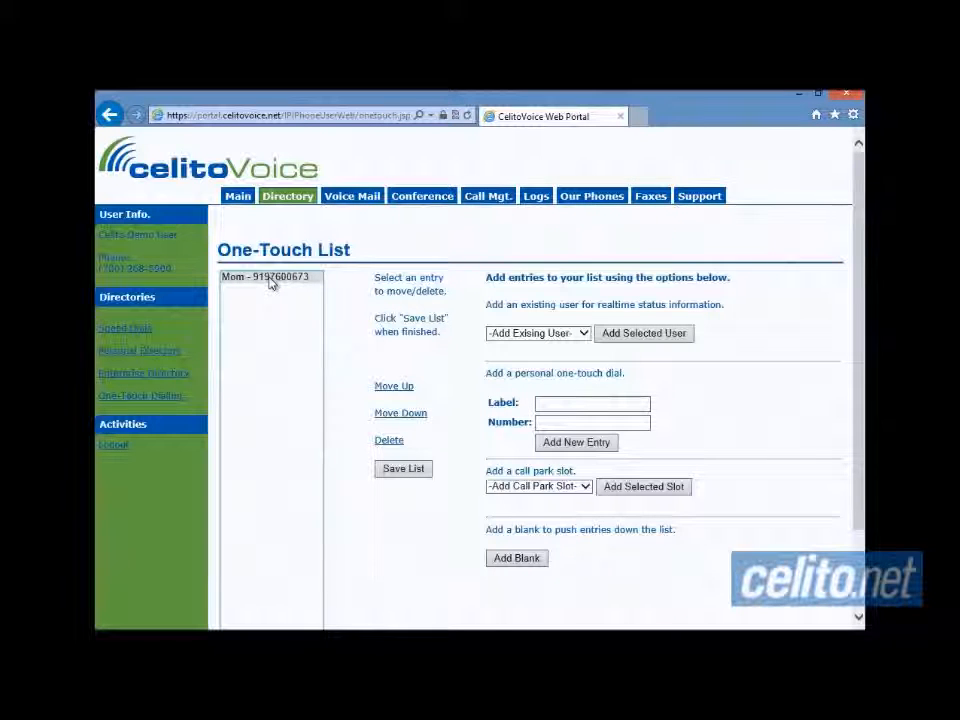
{"action": "left_click", "coordinate": [271, 282]}
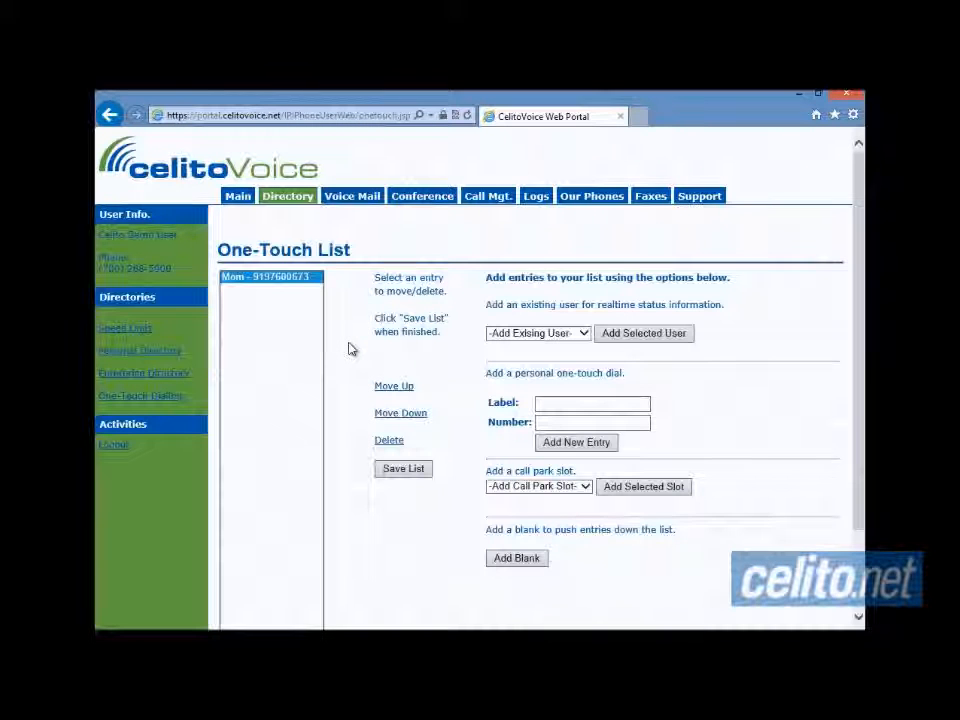
{"action": "left_click", "coordinate": [558, 402]}
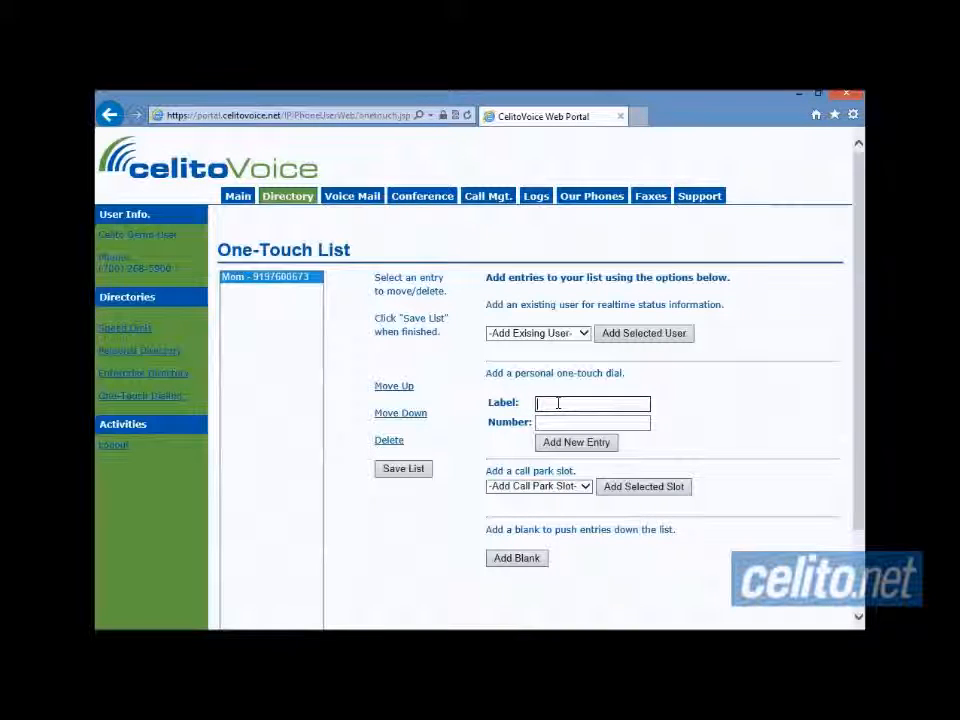
{"action": "type", "text": "Dad"}
{"action": "key", "text": "Tab"}
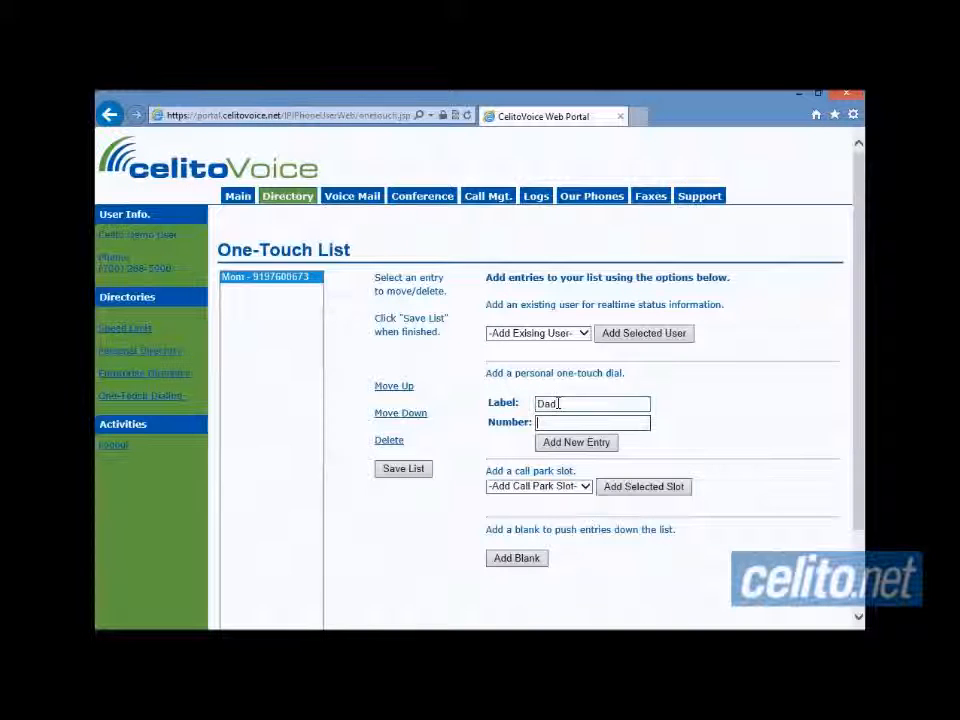
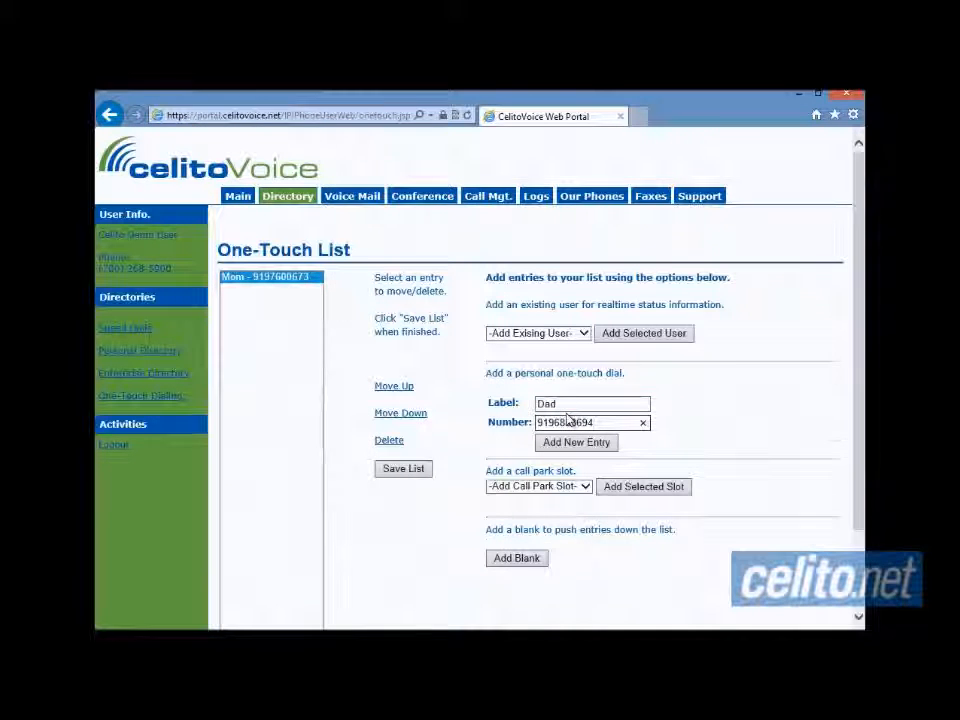
{"action": "scroll", "coordinate": [572, 420], "scroll_direction": "down", "scroll_amount": 1}
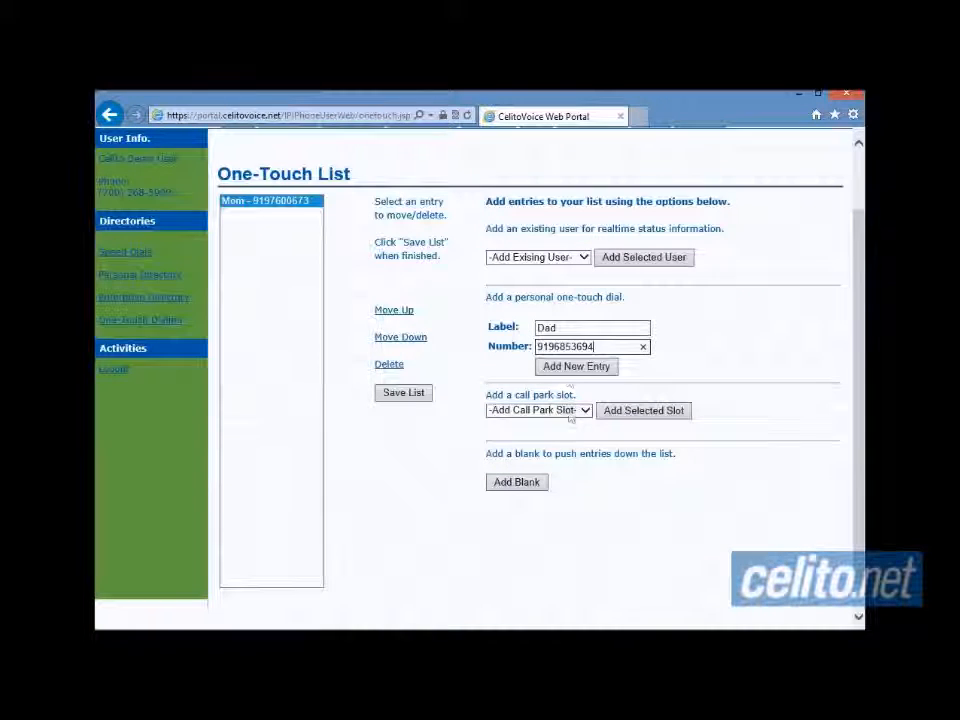
{"action": "left_click", "coordinate": [571, 370]}
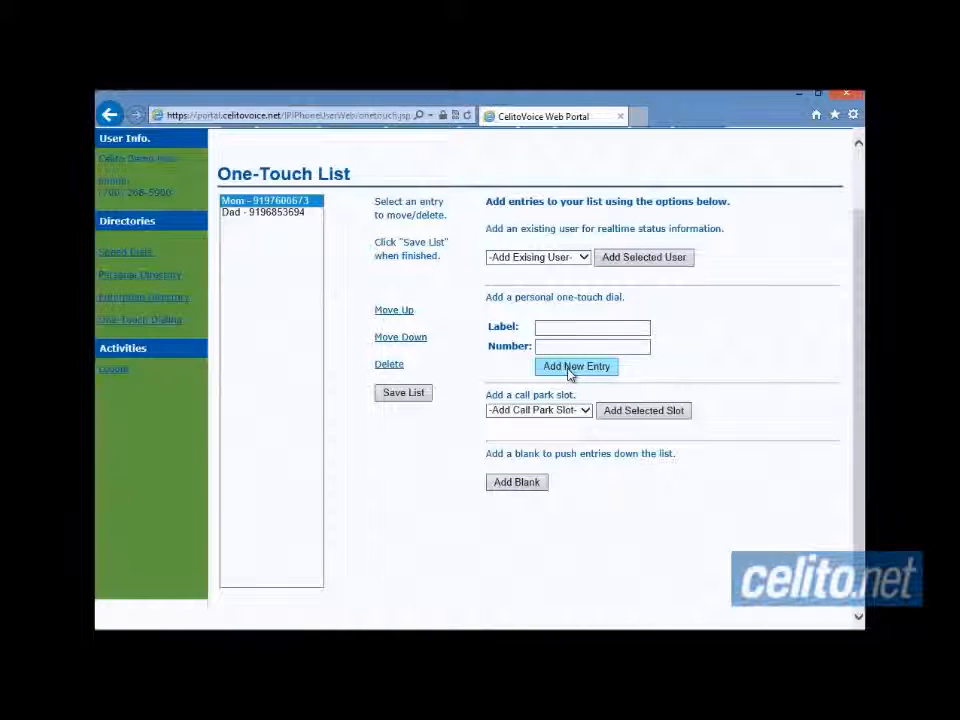
- Move the Dad entry up, back down, and up again to the top of the one-touch list
{"action": "left_click", "coordinate": [291, 216]}
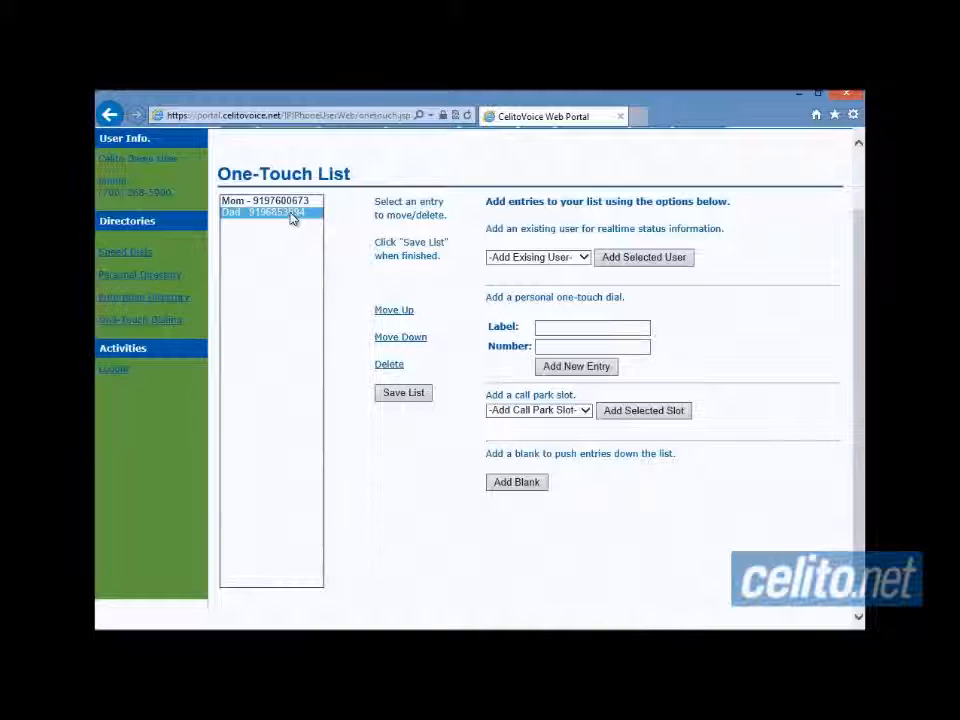
{"action": "left_click", "coordinate": [407, 313]}
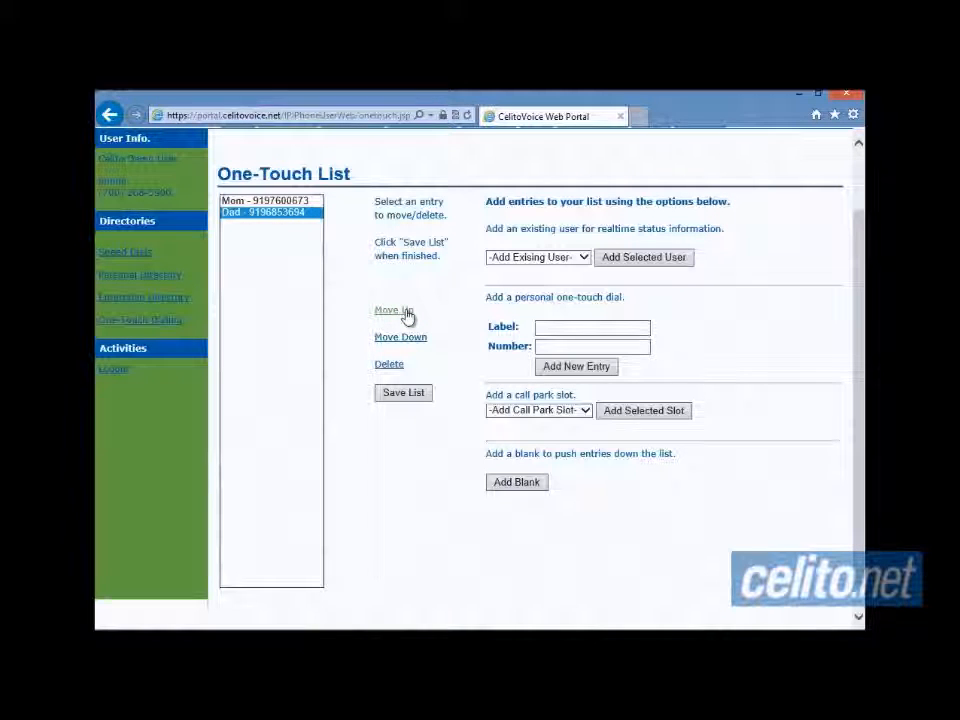
{"action": "left_click", "coordinate": [416, 337]}
{"action": "left_click", "coordinate": [405, 316]}
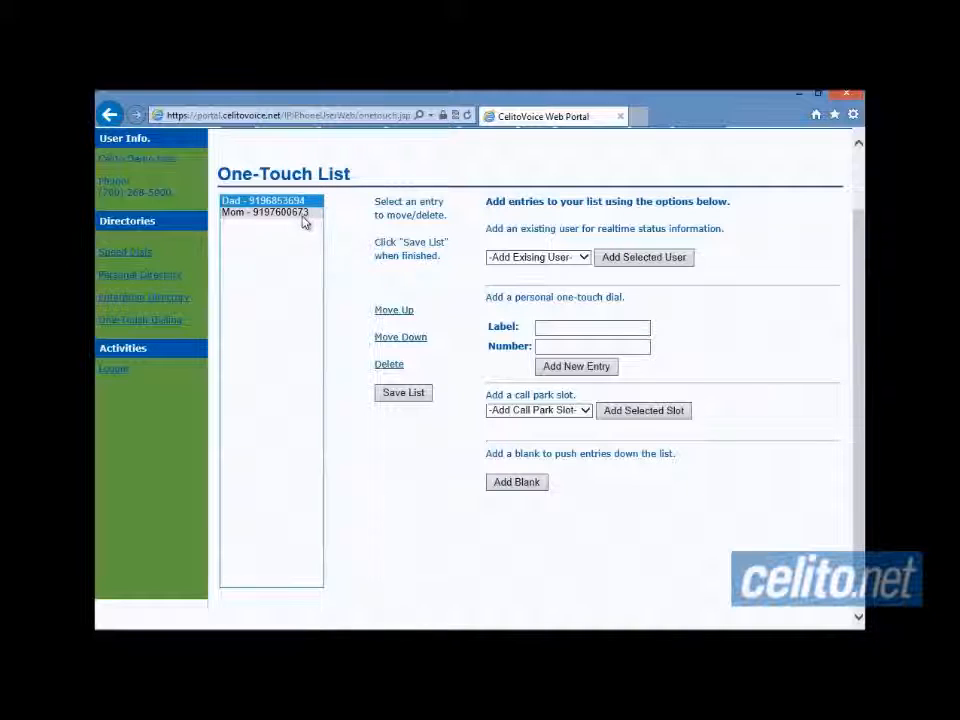
- Delete the Mom entry and save the one-touch list, leaving only Dad
{"action": "left_click", "coordinate": [302, 213]}
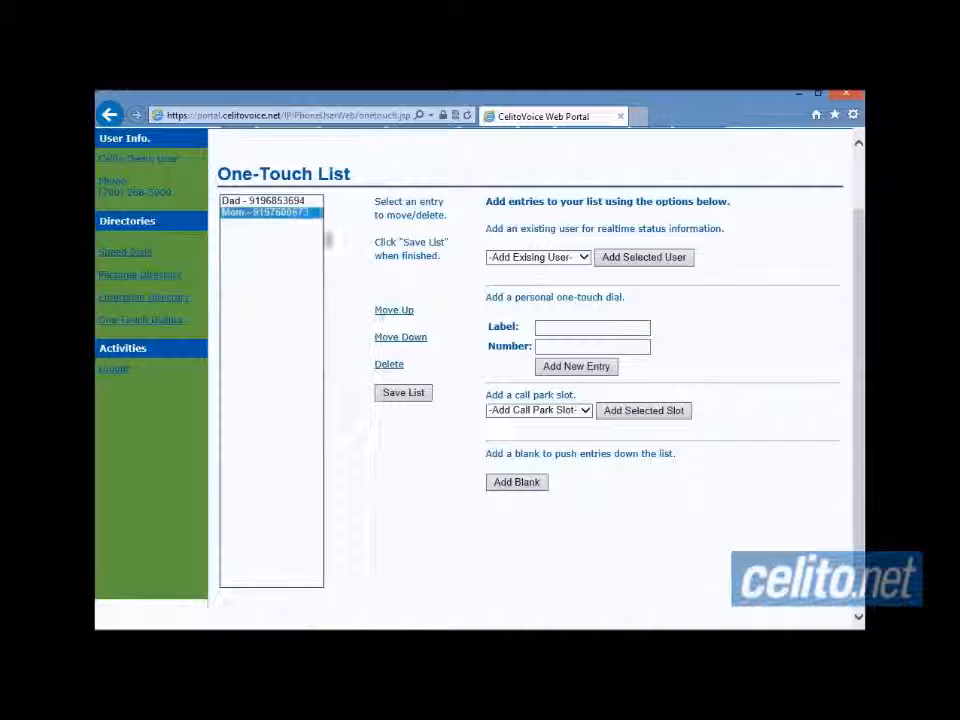
{"action": "left_click", "coordinate": [390, 366]}
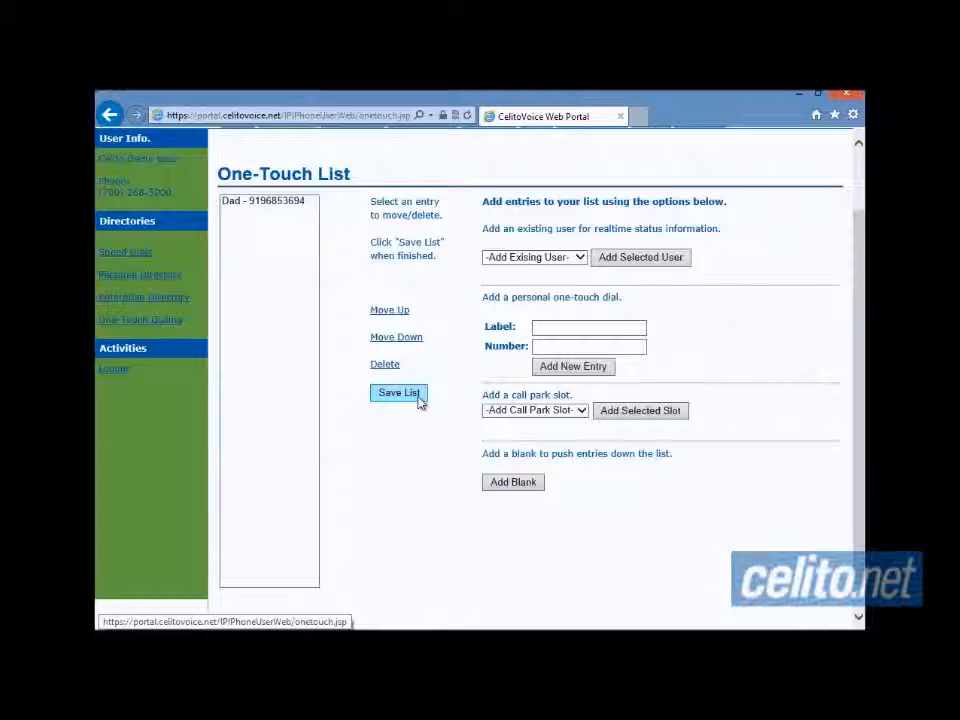
{"action": "left_click", "coordinate": [399, 392]}
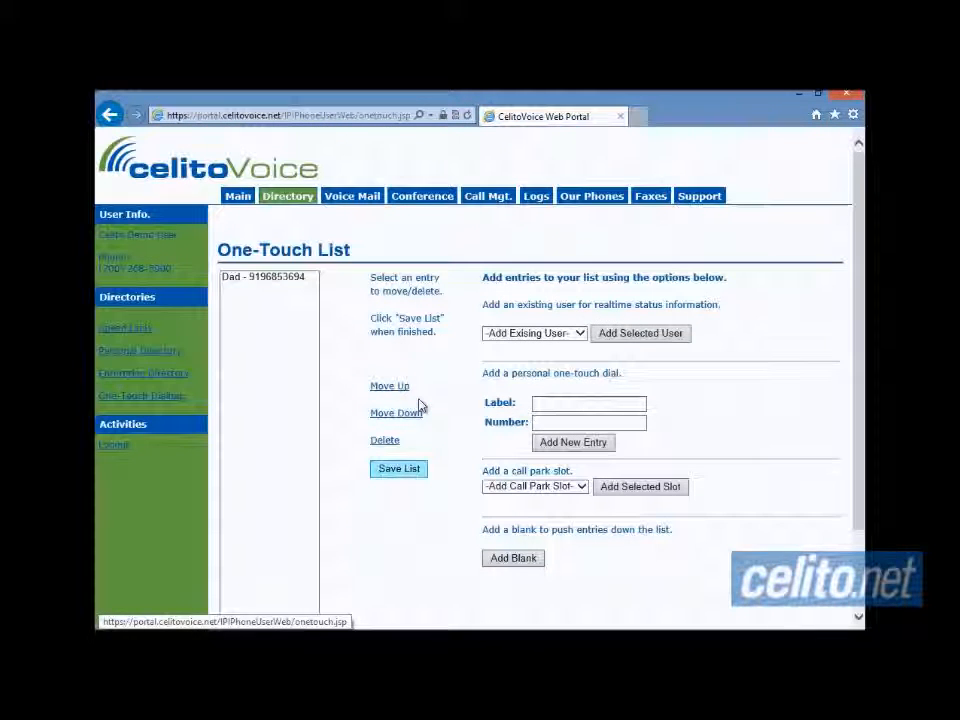
- Visit the Main page, then go back to the empty Personal Directory
{"action": "left_click", "coordinate": [238, 204]}
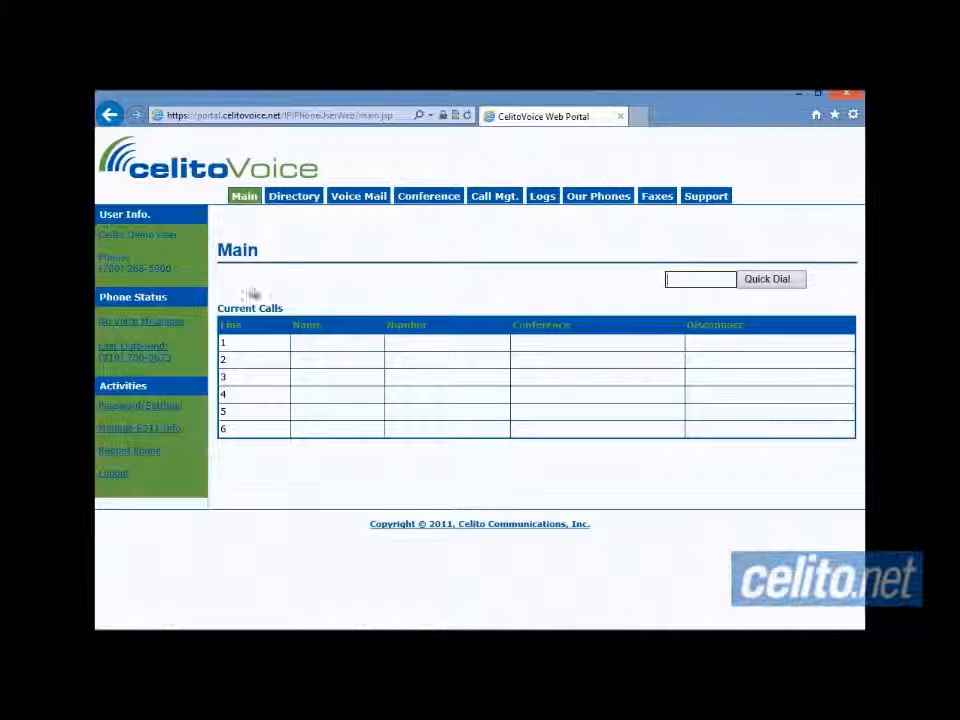
{"action": "left_click", "coordinate": [287, 200]}
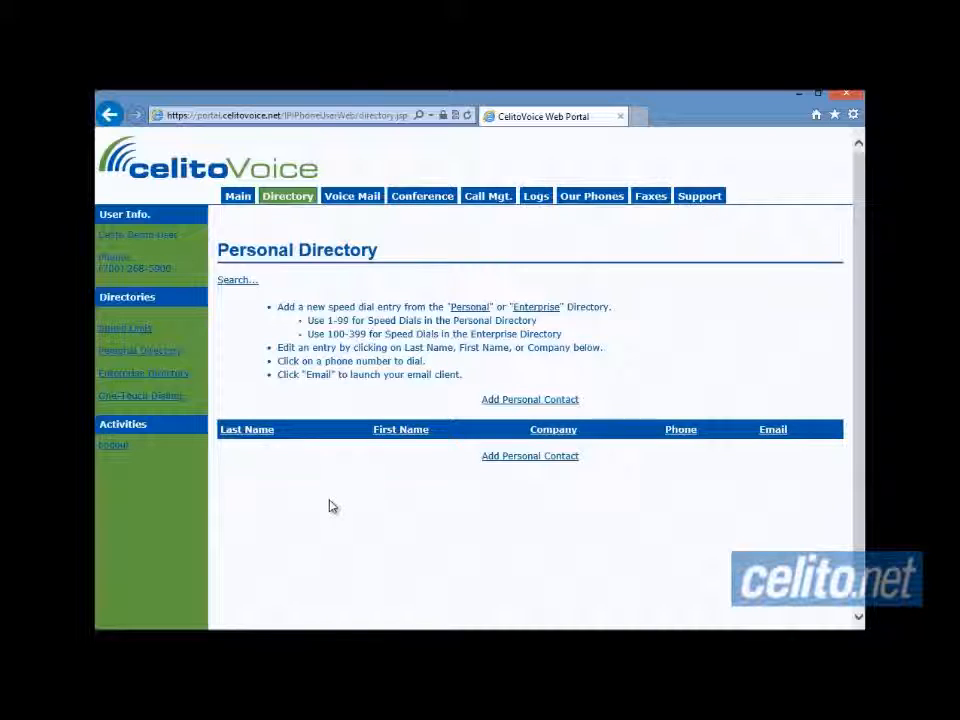
- Open Voice Mail on New Messages, then switch to the empty Old Messages folder
{"action": "left_click", "coordinate": [341, 200]}
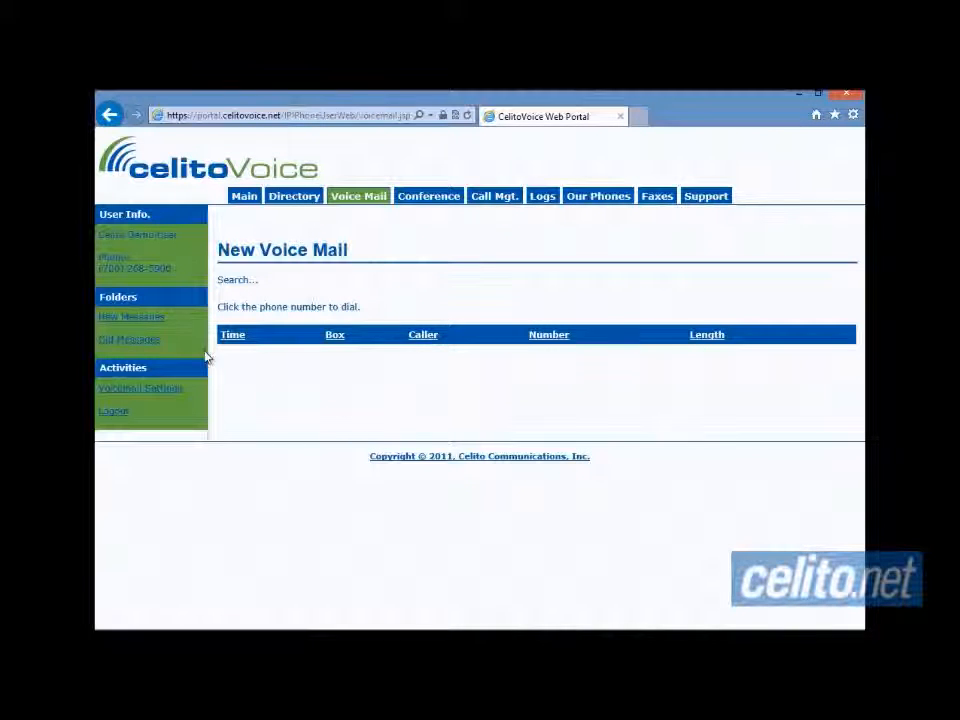
{"action": "left_click", "coordinate": [148, 340]}
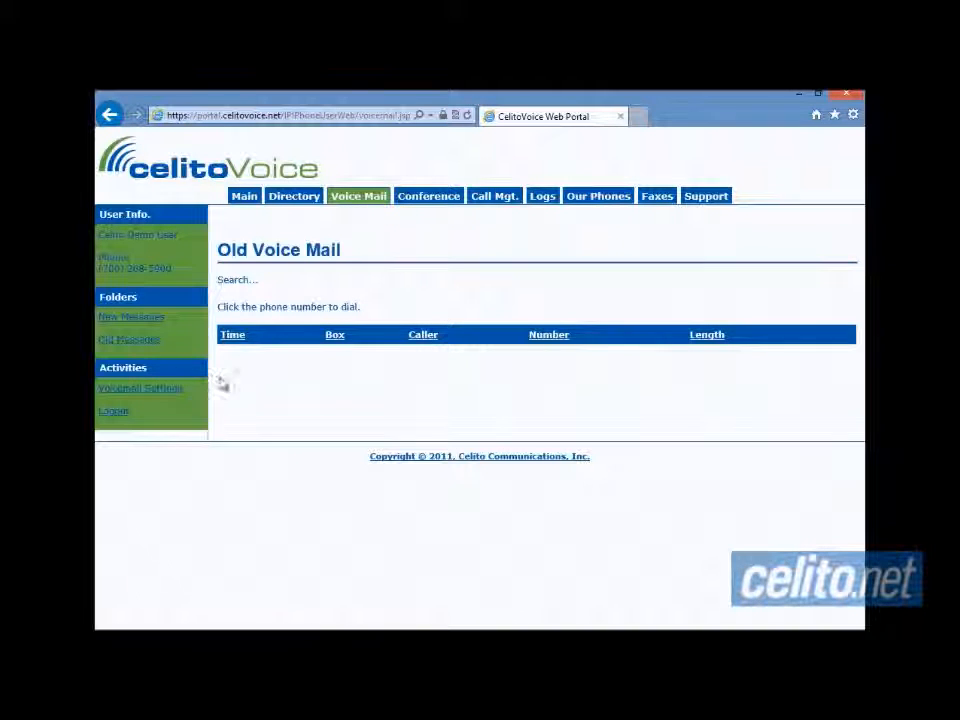
- Open Voicemail Settings and briefly focus the notification email field
{"action": "left_click", "coordinate": [161, 398]}
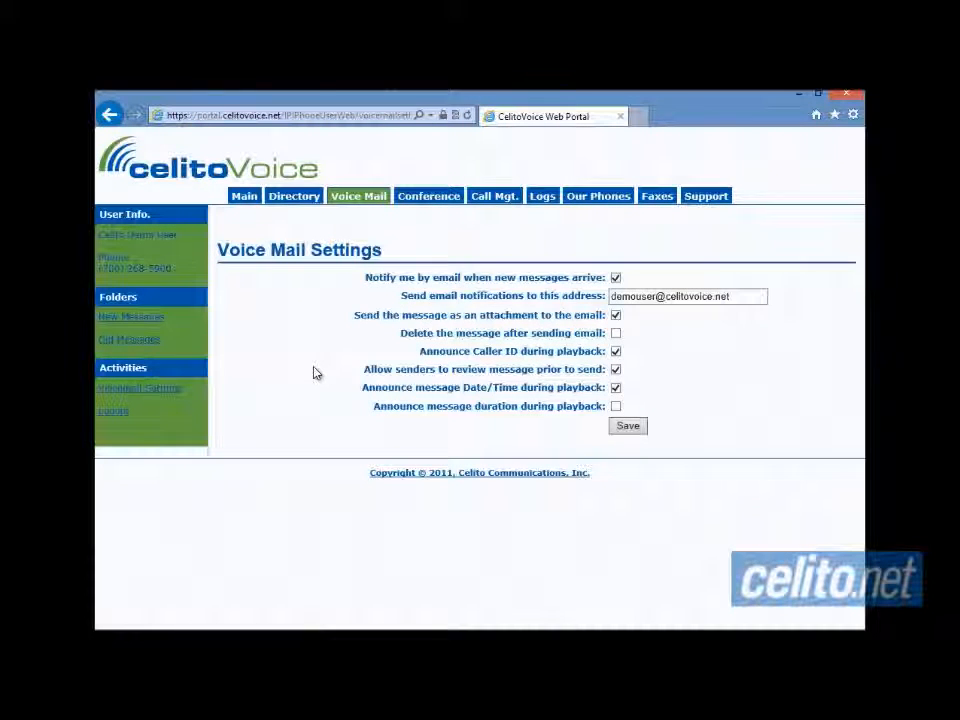
{"action": "left_click", "coordinate": [742, 297]}
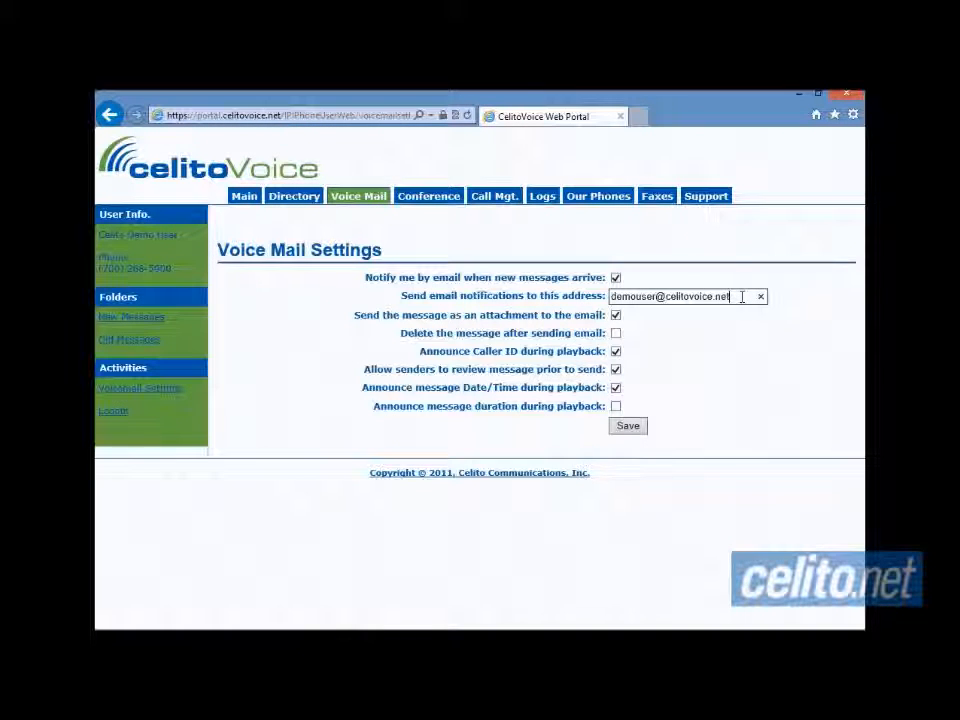
{"action": "left_click", "coordinate": [744, 323]}
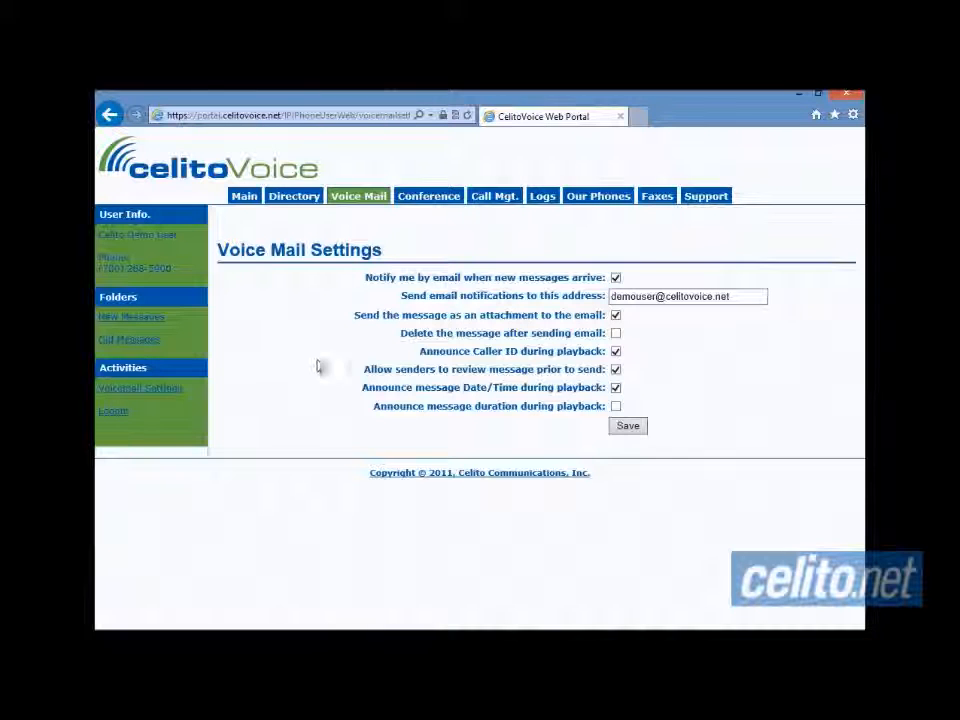
- Open MeetMe Conferences under the Conference section and highlight the dial-in phone number
{"action": "left_click", "coordinate": [433, 205]}
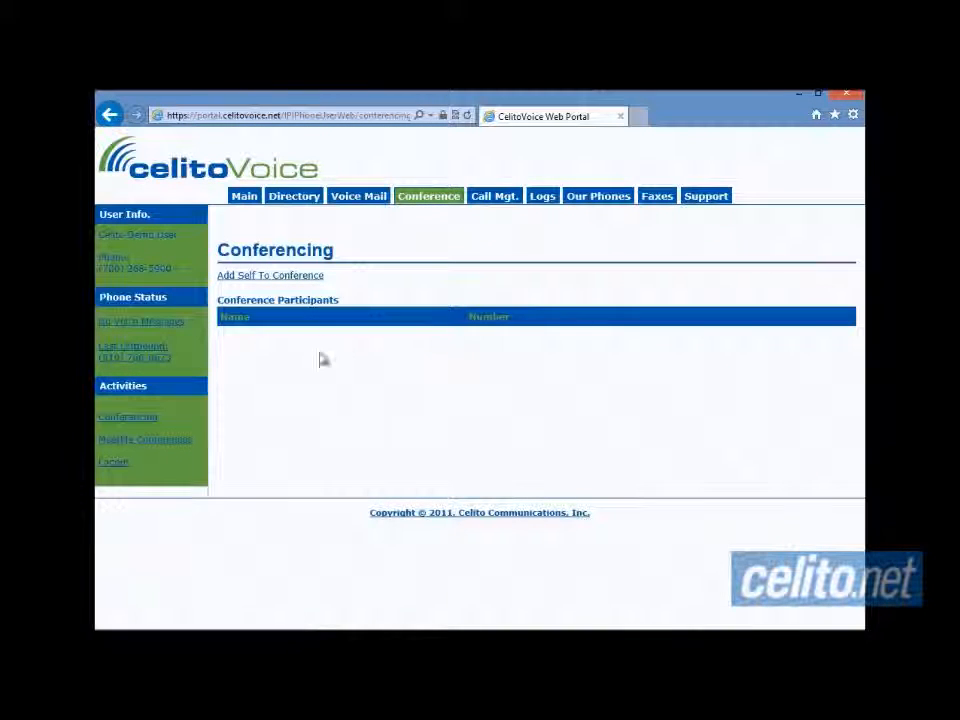
{"action": "left_click", "coordinate": [170, 446]}
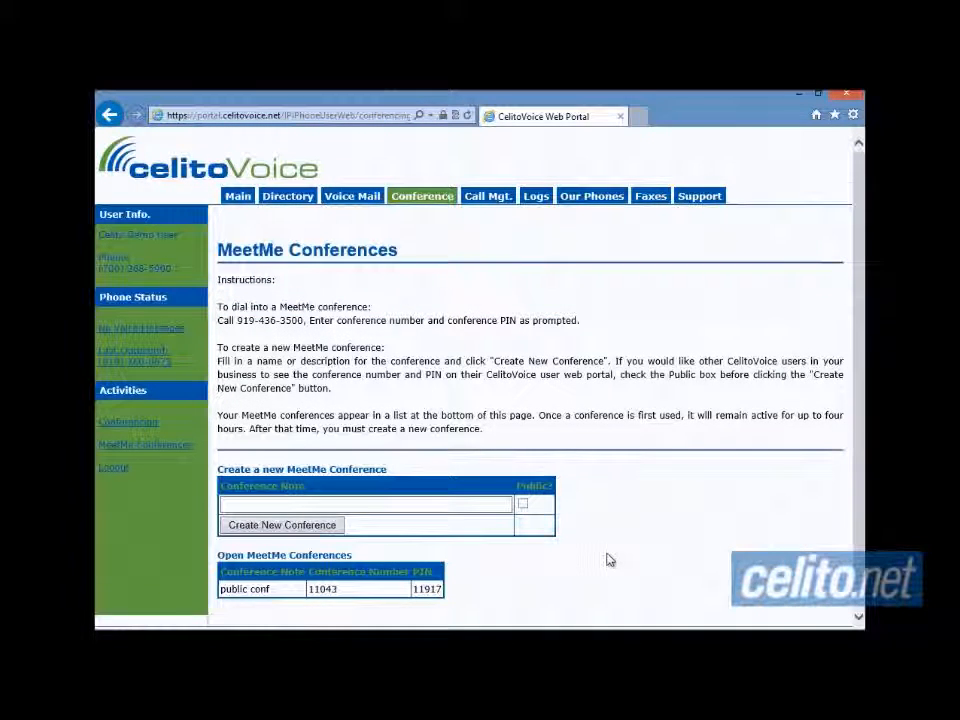
{"action": "scroll", "coordinate": [608, 560], "scroll_direction": "down", "scroll_amount": 1}
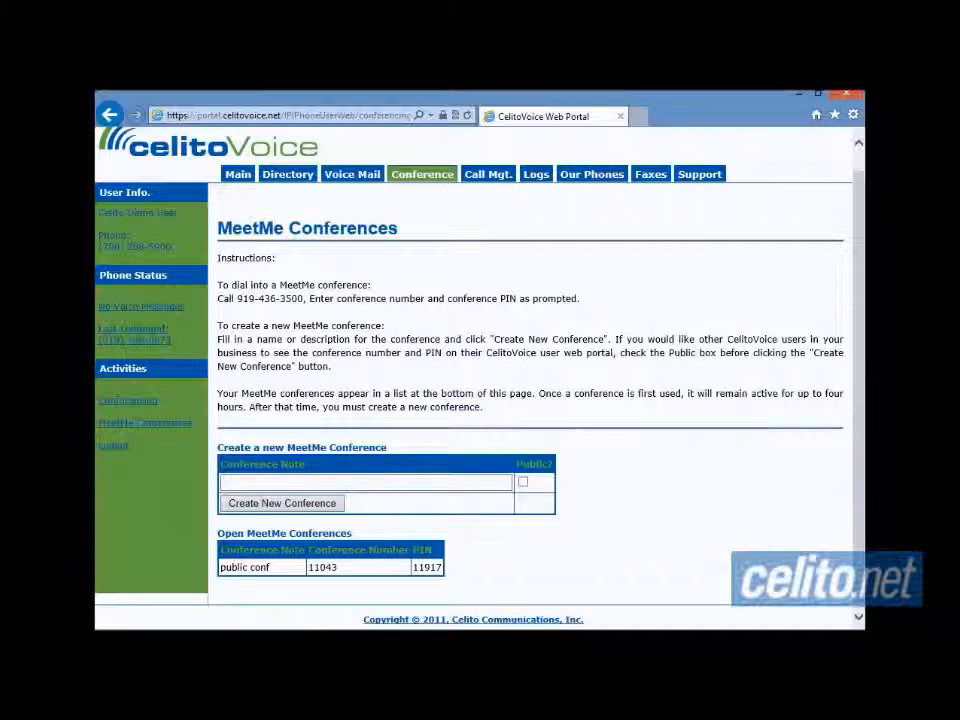
{"action": "left_click_drag", "start_coordinate": [236, 299], "coordinate": [580, 299]}
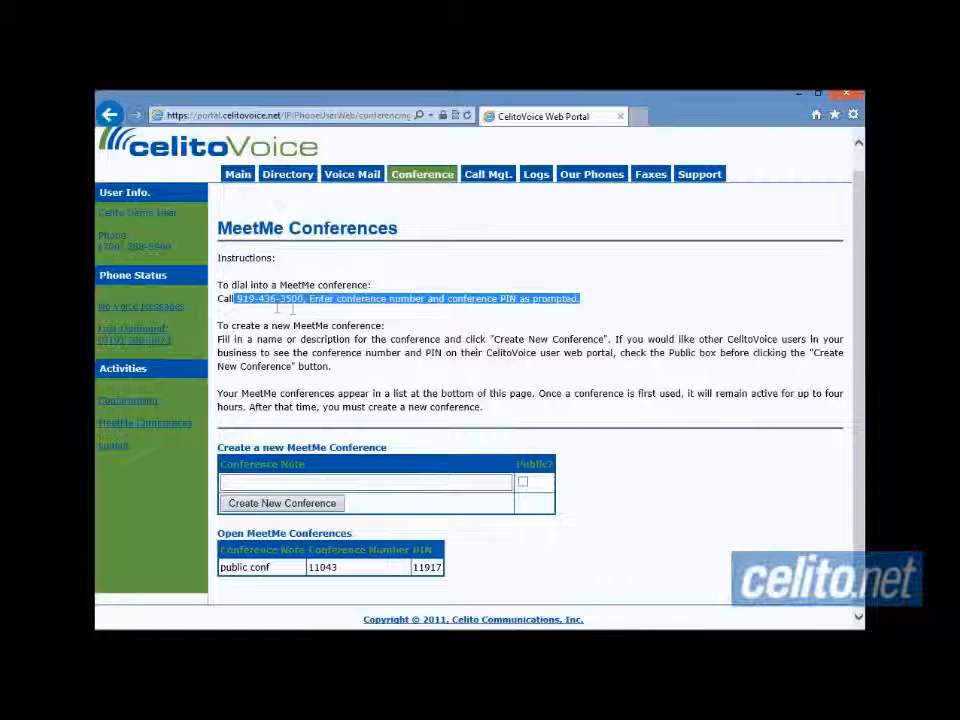
{"action": "left_click_drag", "start_coordinate": [297, 307], "coordinate": [304, 300]}
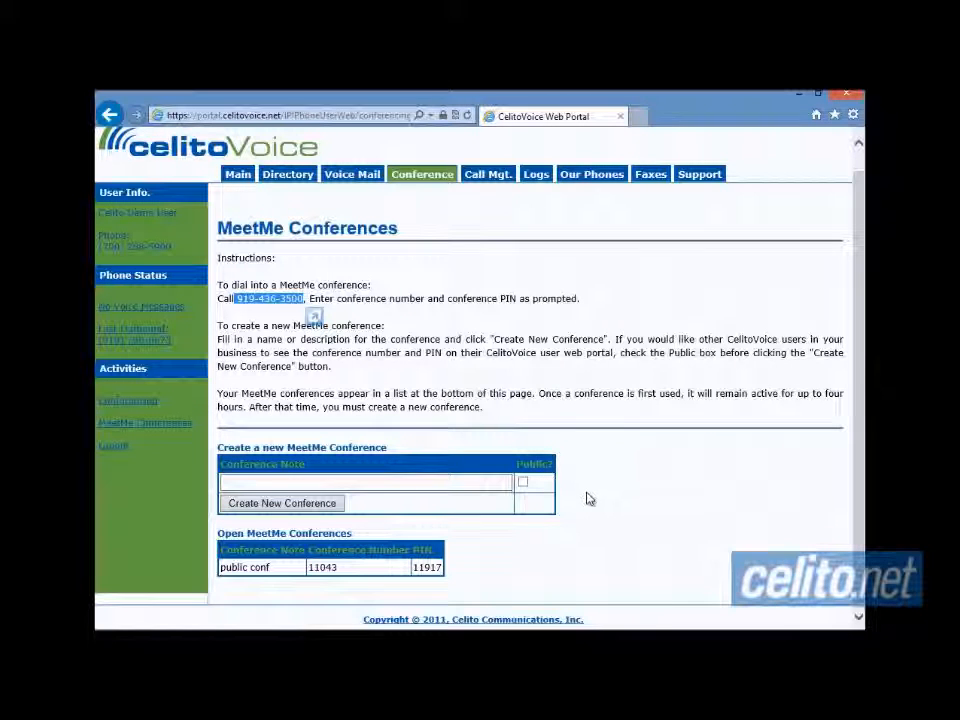
- Create a new MeetMe conference with the note 'test'
{"action": "left_click", "coordinate": [437, 486]}
{"action": "type", "text": "test"}
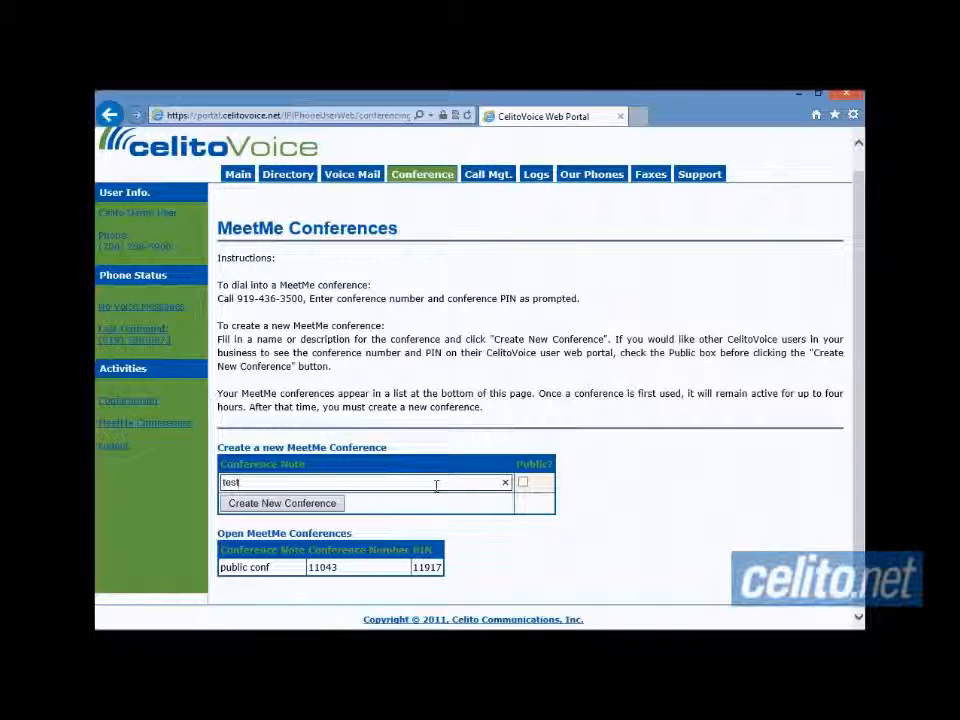
{"action": "left_click", "coordinate": [325, 505]}
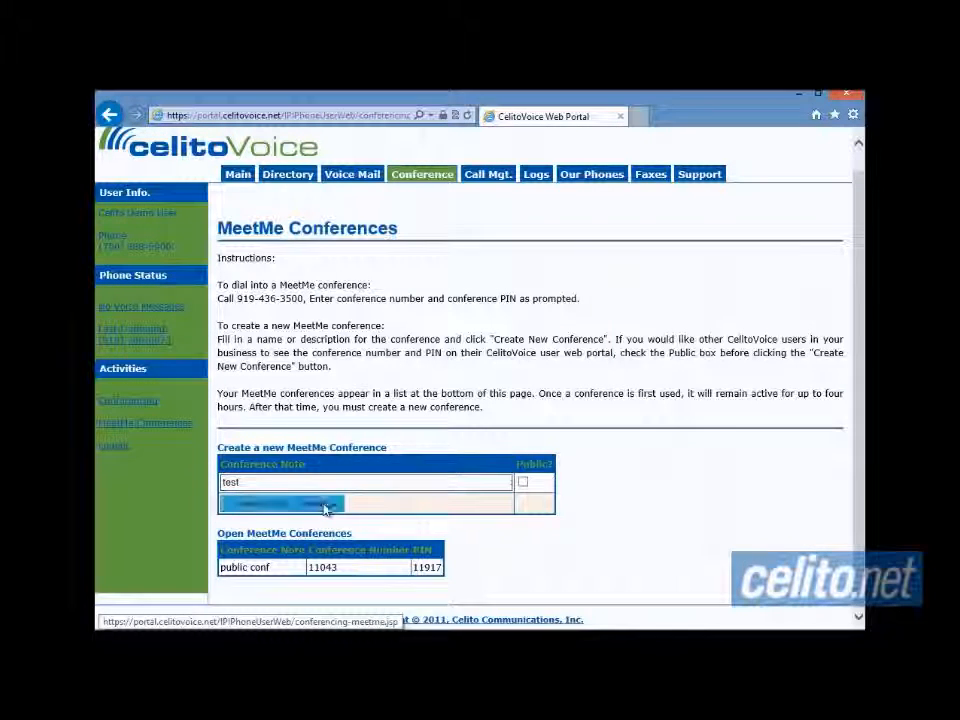
- Highlight the new 'test' conference row and the dial-in phone number
{"action": "scroll", "coordinate": [517, 579], "scroll_direction": "down", "scroll_amount": 1}
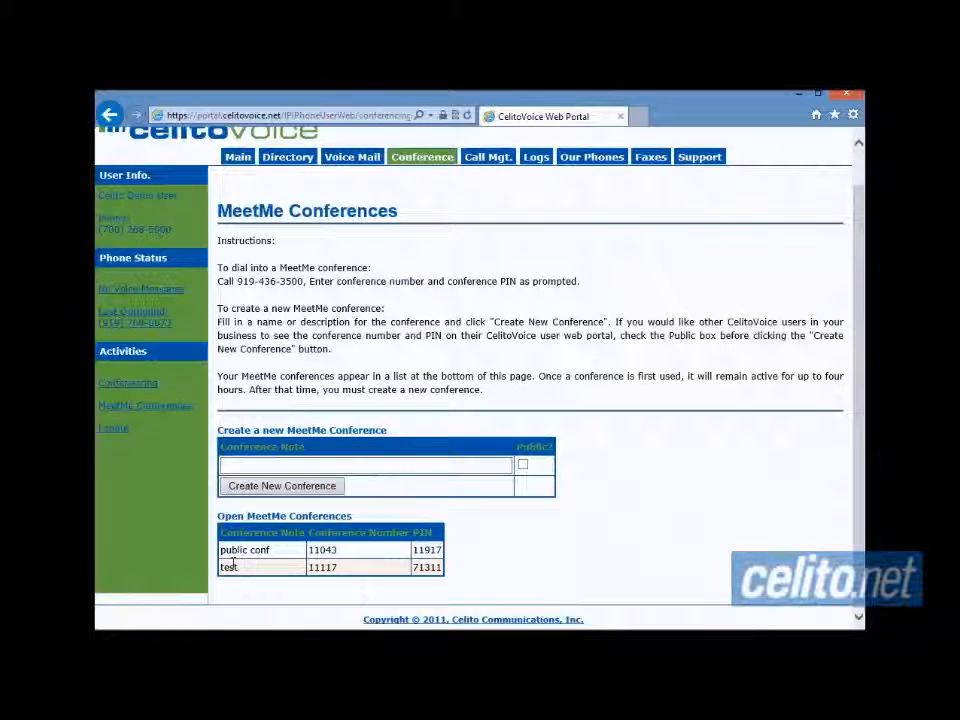
{"action": "left_click_drag", "start_coordinate": [221, 567], "coordinate": [437, 575]}
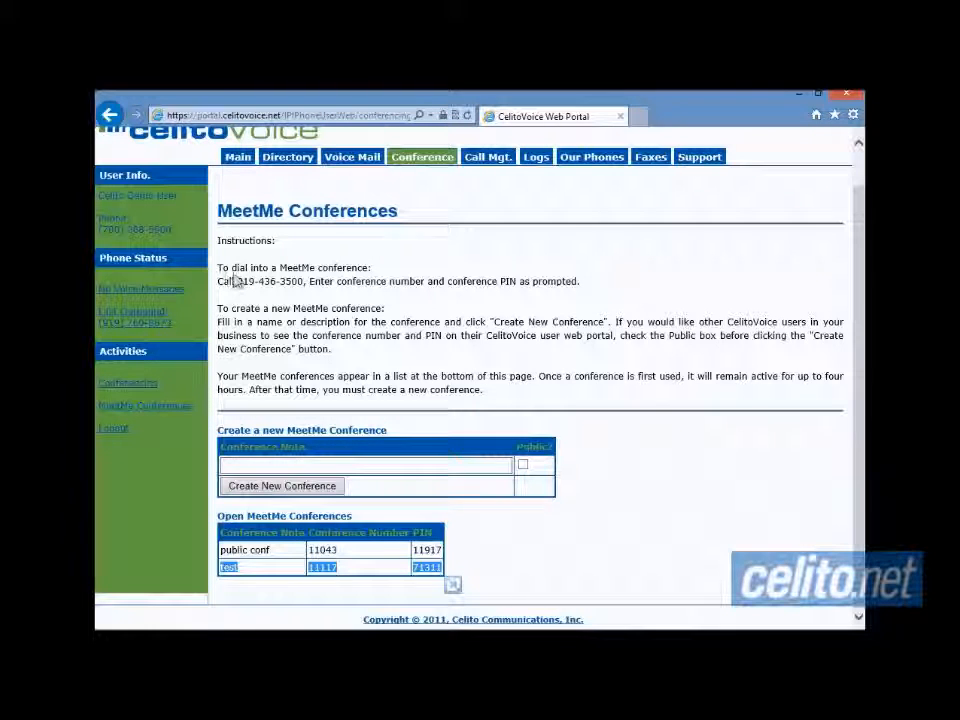
{"action": "left_click_drag", "start_coordinate": [237, 281], "coordinate": [303, 283]}
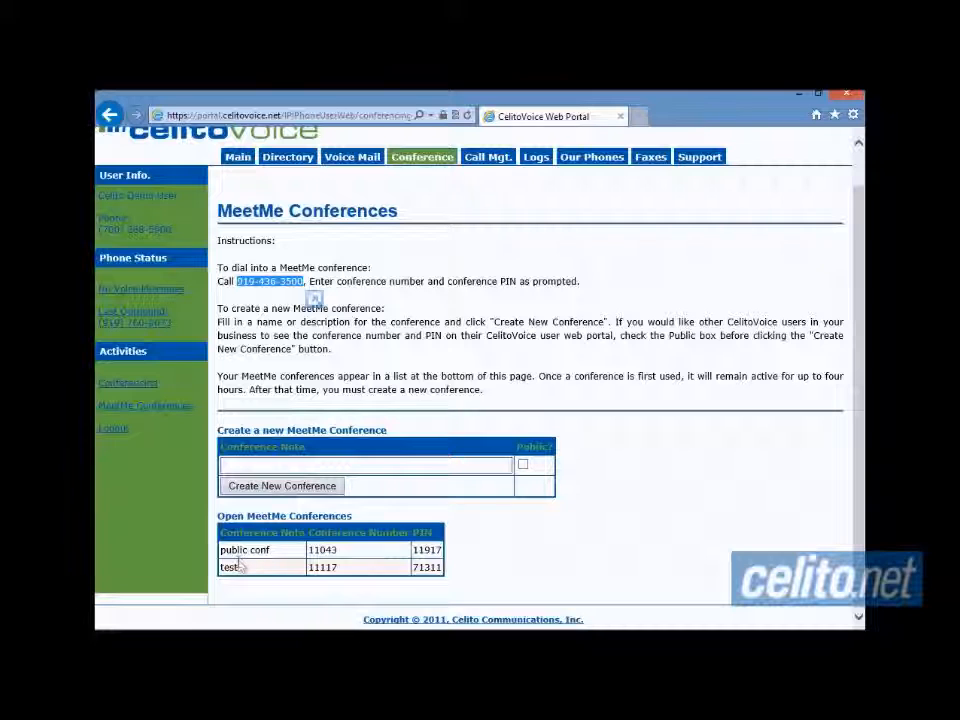
{"action": "left_click_drag", "start_coordinate": [227, 563], "coordinate": [466, 578]}
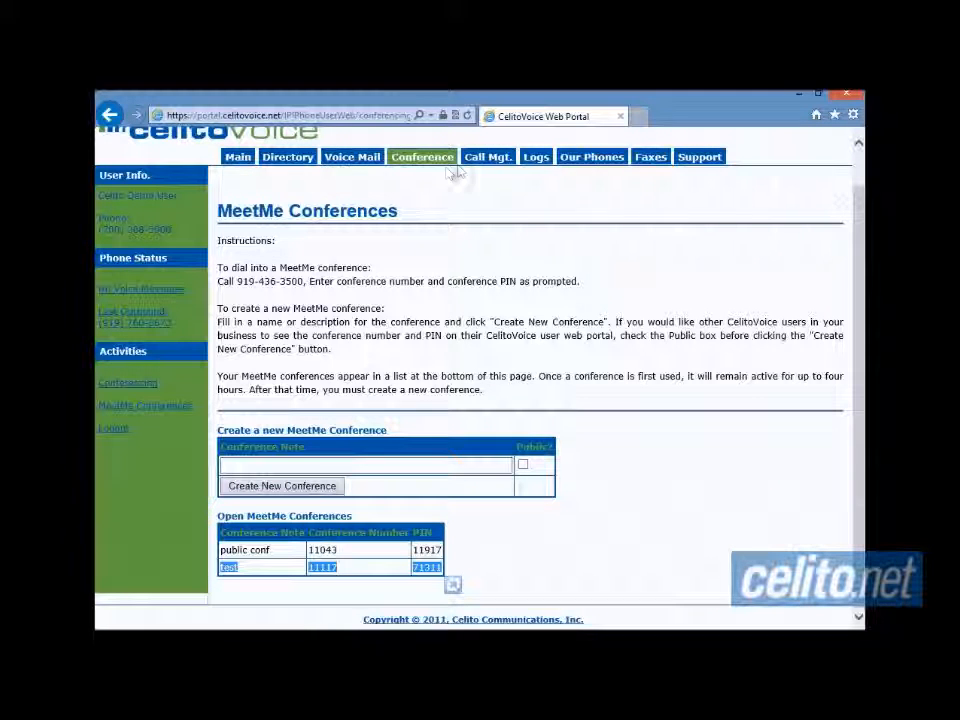
- Save Call Routing/Setups with Do Not Disturb off and Parked Call Reminder Time 0
{"action": "left_click", "coordinate": [476, 162]}
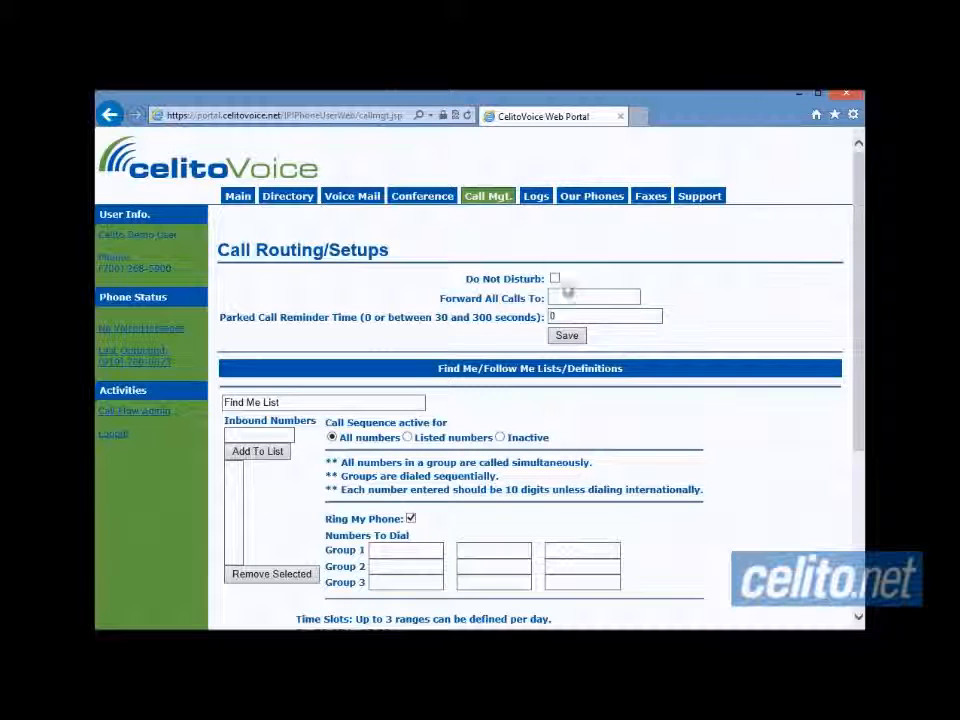
{"action": "left_click", "coordinate": [554, 280]}
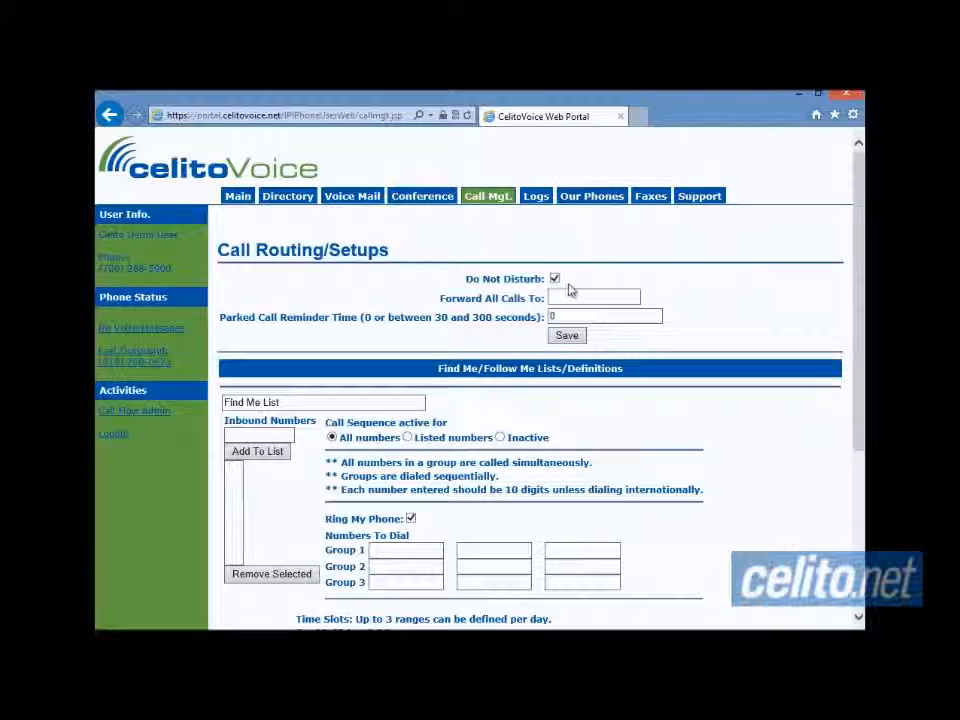
{"action": "left_click", "coordinate": [555, 280]}
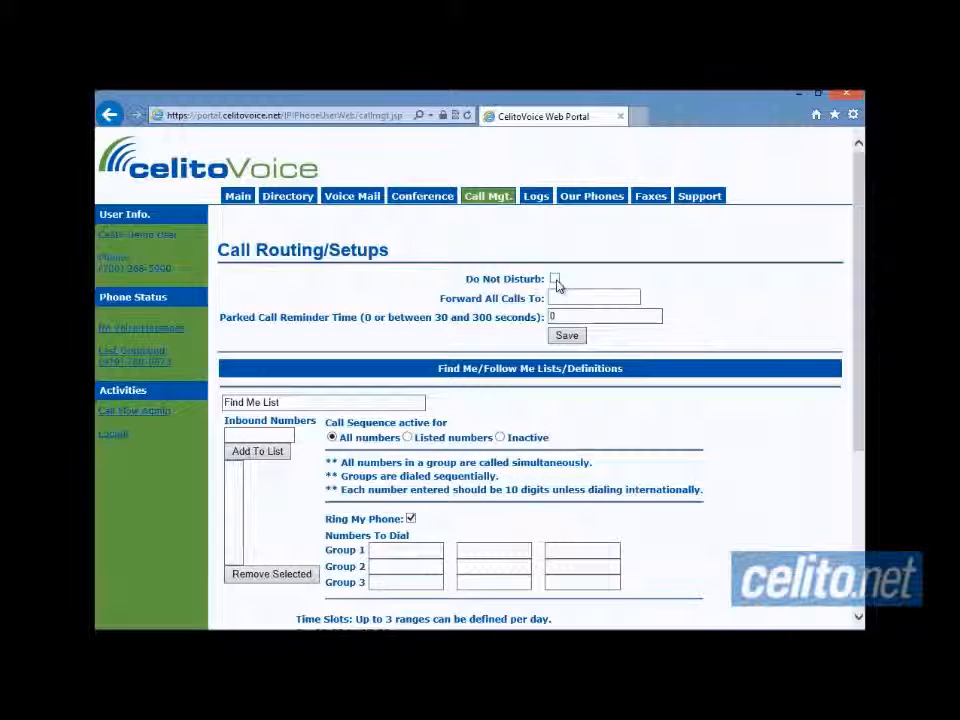
{"action": "left_click", "coordinate": [565, 297]}
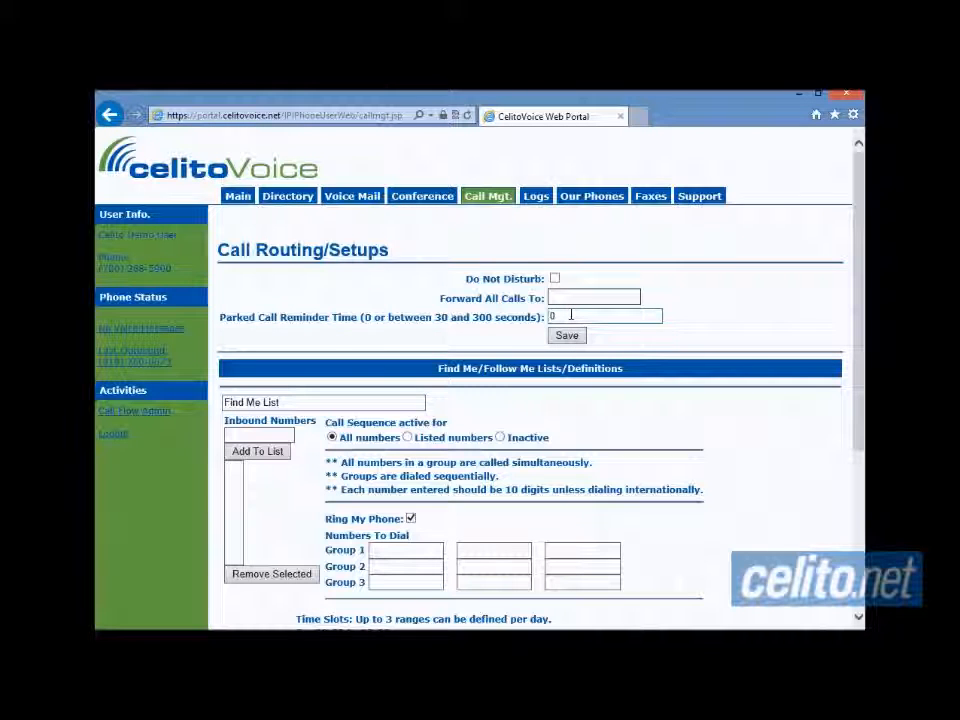
{"action": "left_click", "coordinate": [571, 315]}
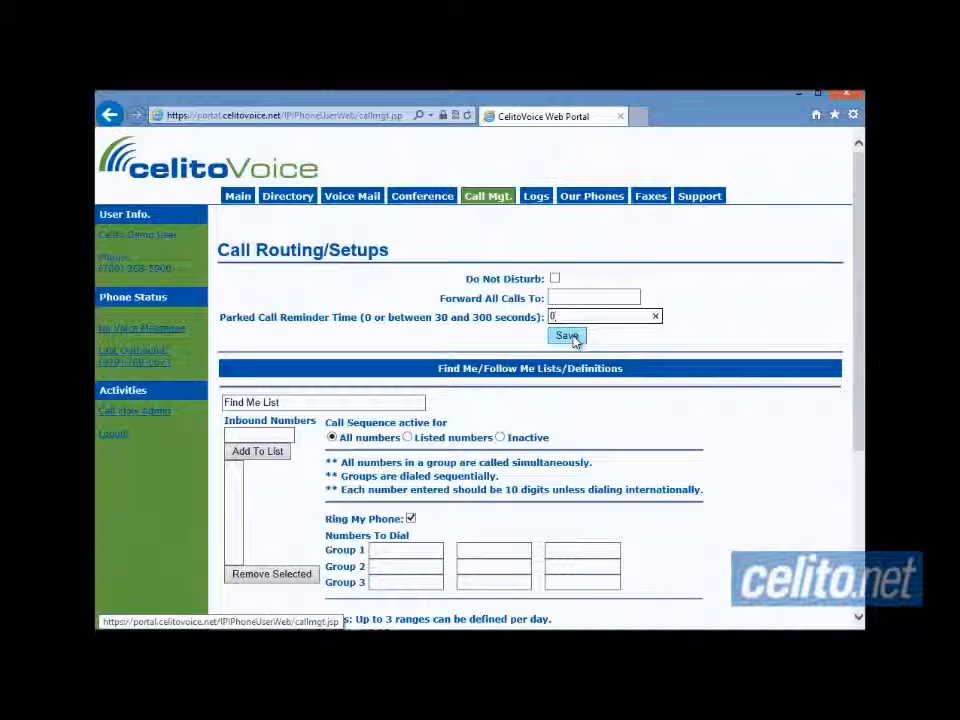
{"action": "left_click", "coordinate": [570, 337]}
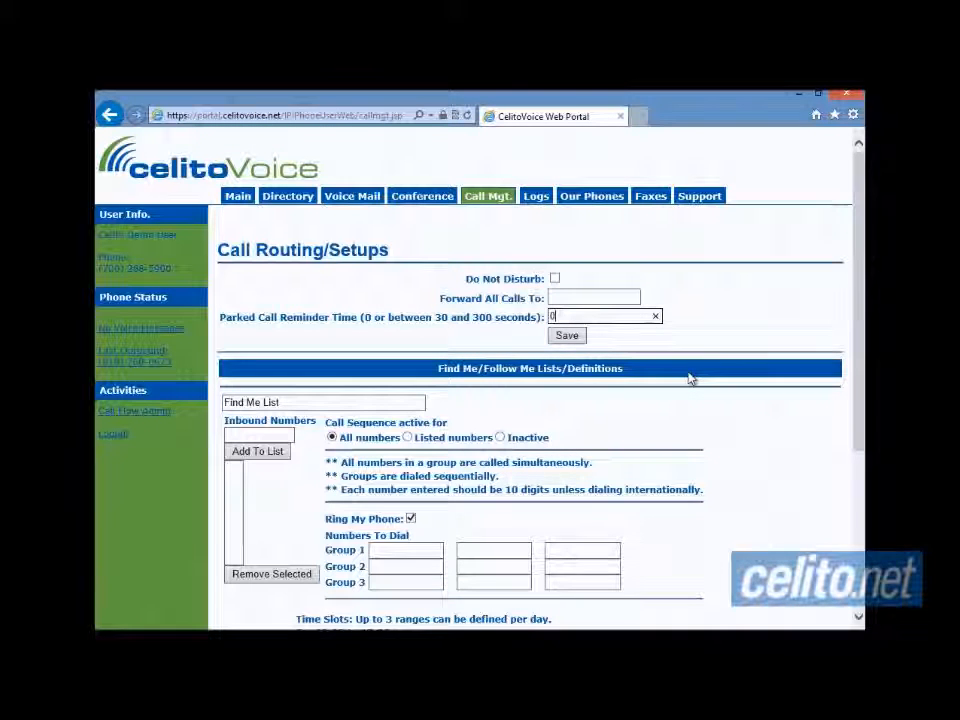
- Give Group 1 a number to dial and a Monday time slot of 0800 to 1200
{"action": "scroll", "coordinate": [688, 378], "scroll_direction": "down", "scroll_amount": 3}
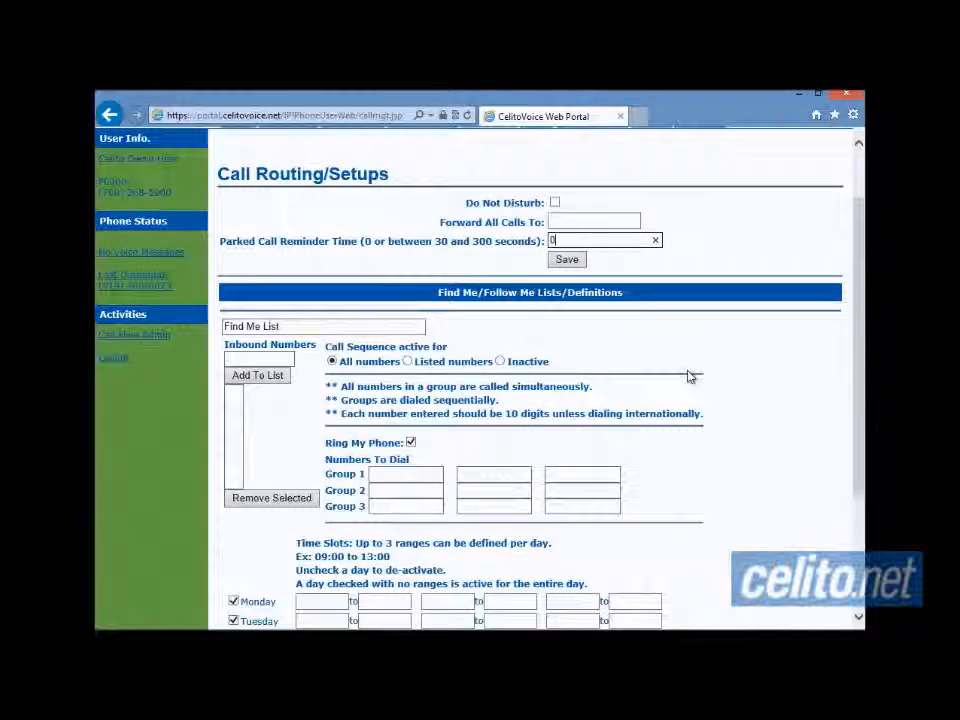
{"action": "scroll", "coordinate": [713, 379], "scroll_direction": "down", "scroll_amount": 2}
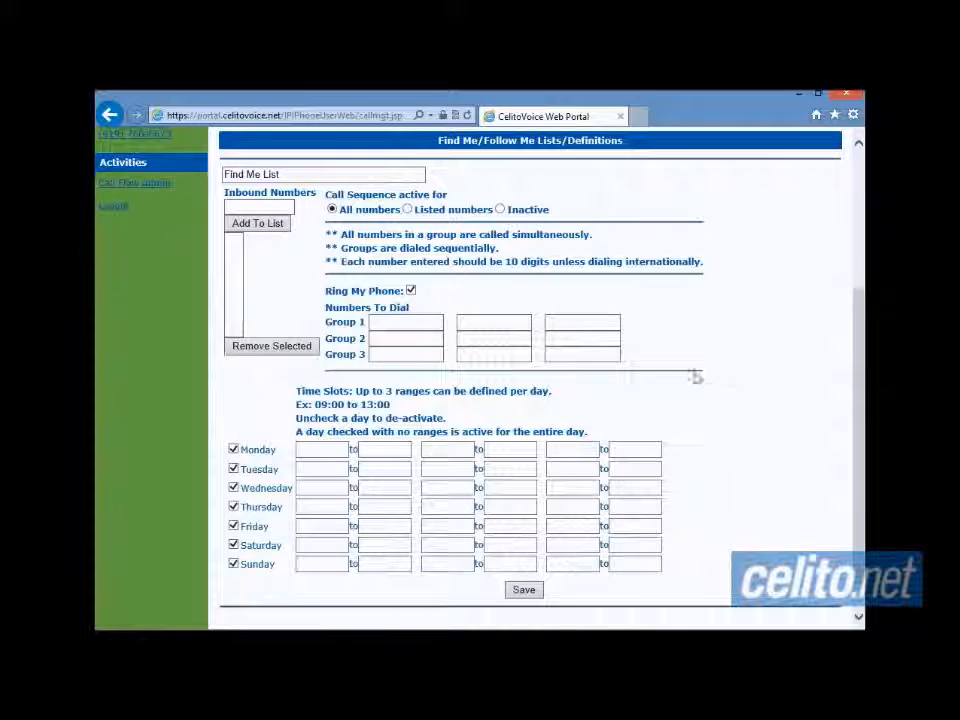
{"action": "left_click", "coordinate": [420, 324]}
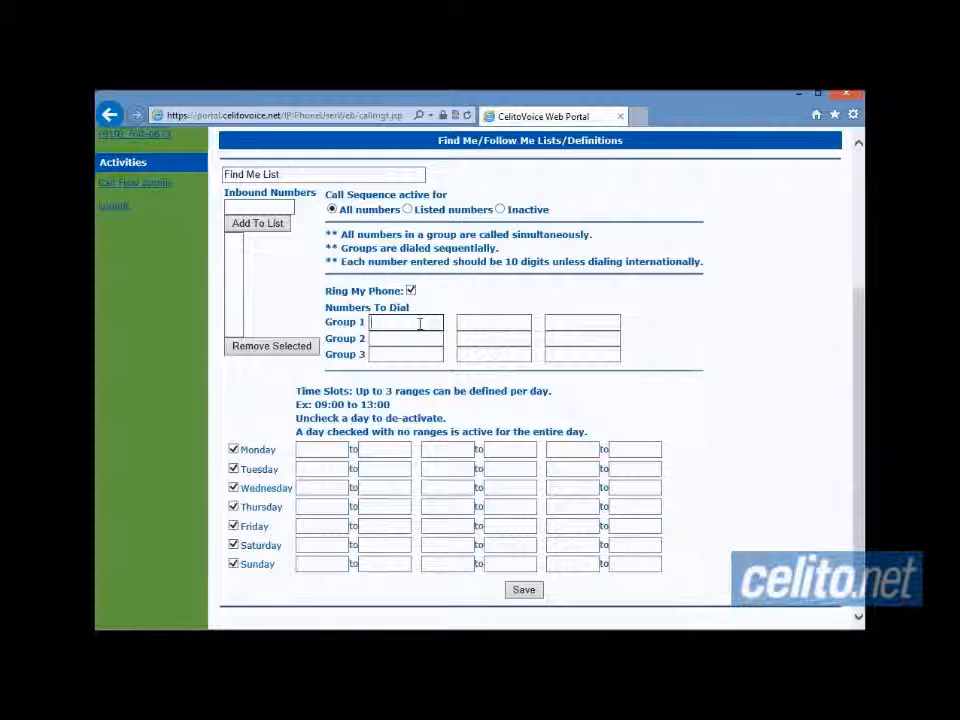
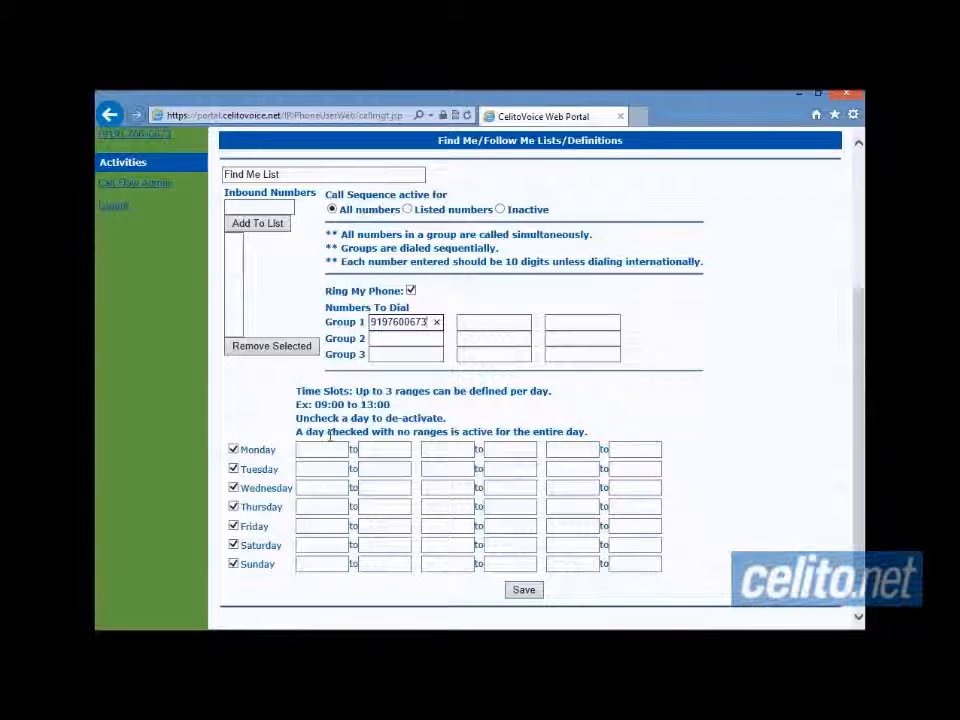
{"action": "left_click", "coordinate": [330, 449]}
{"action": "type", "text": "0800"}
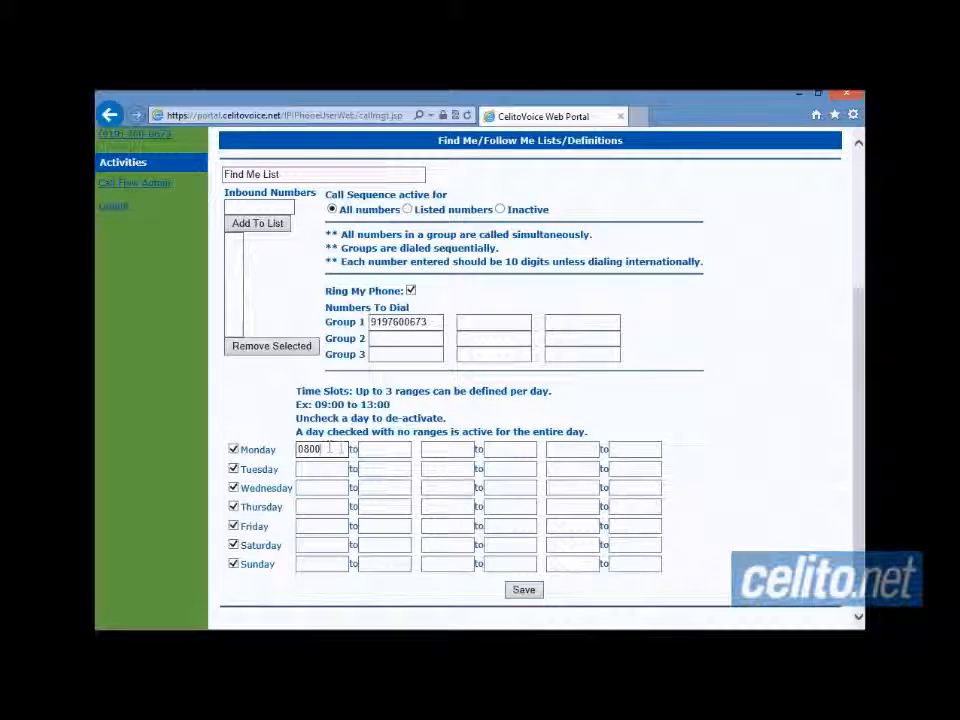
{"action": "left_click", "coordinate": [381, 453]}
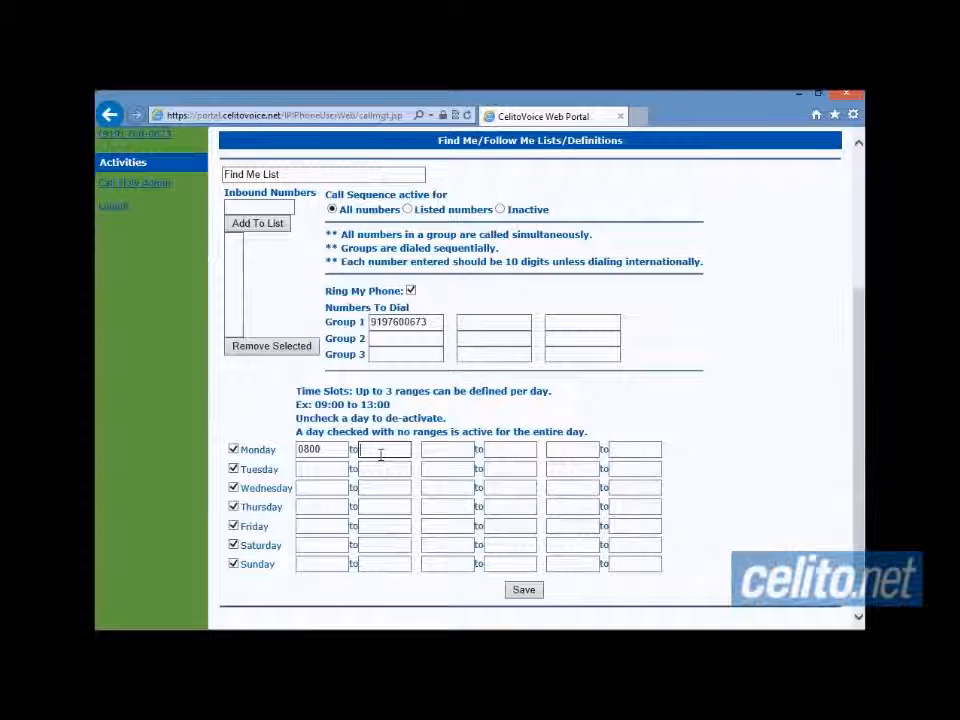
{"action": "type", "text": "1200"}
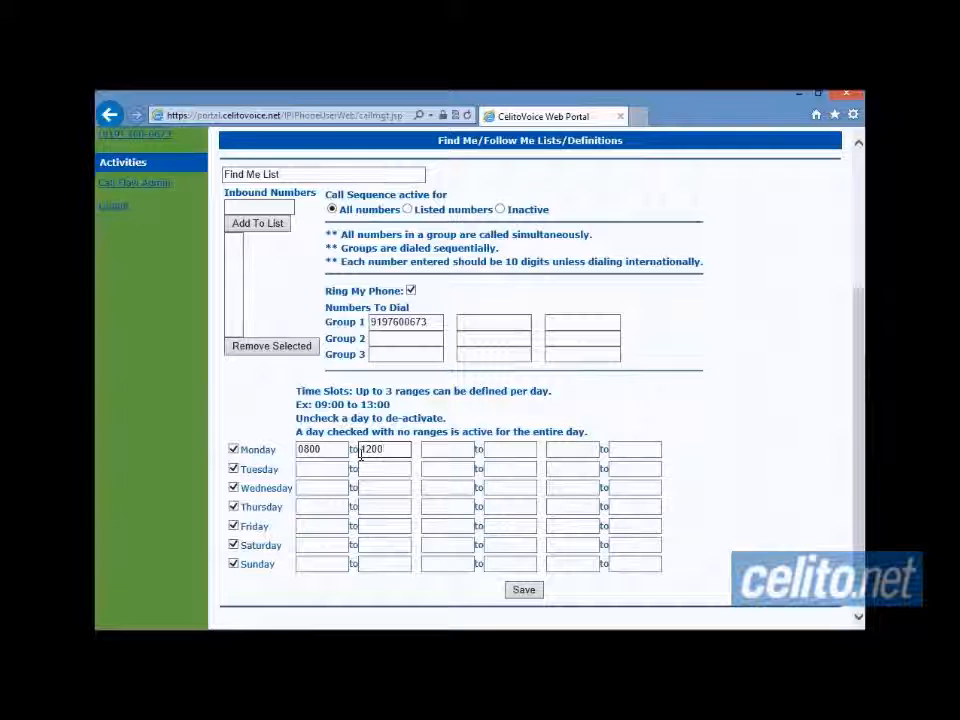
- Uncheck Tuesday through Sunday in Time Slots and save the Find Me list
{"action": "left_click", "coordinate": [234, 469]}
{"action": "left_click", "coordinate": [234, 488]}
{"action": "left_click", "coordinate": [234, 507]}
{"action": "left_click", "coordinate": [234, 526]}
{"action": "left_click", "coordinate": [234, 545]}
{"action": "left_click", "coordinate": [234, 564]}
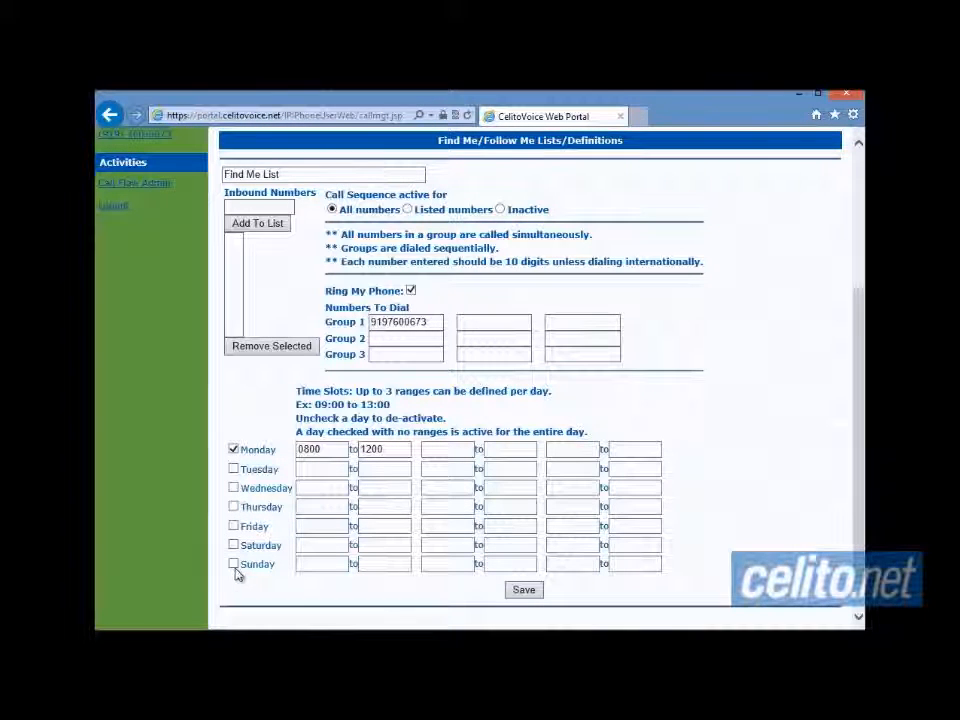
{"action": "left_click", "coordinate": [526, 594]}
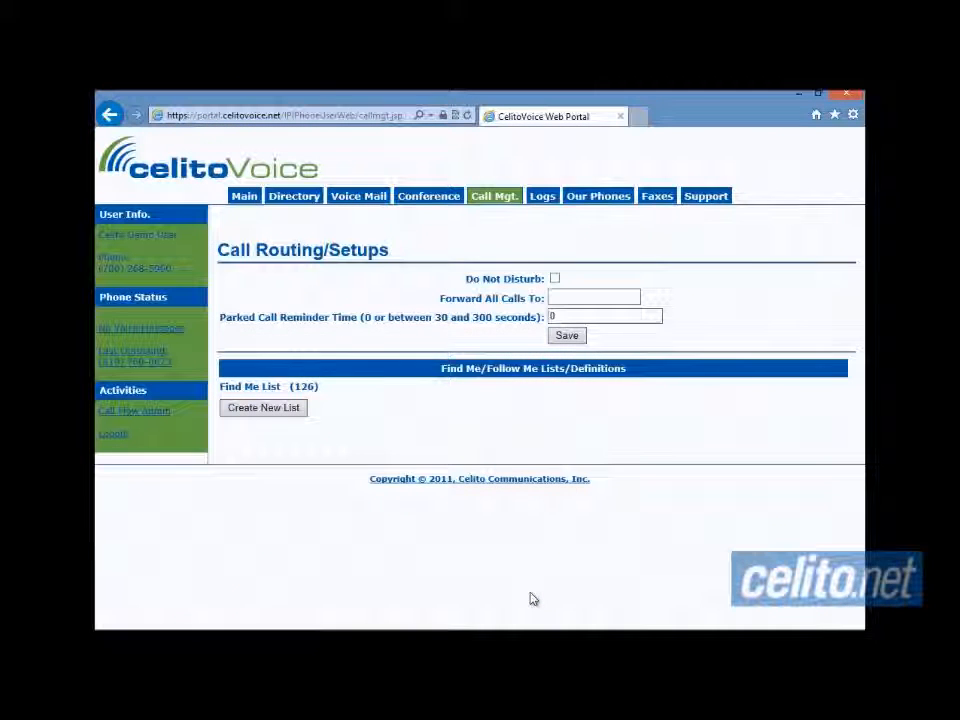
- Expand the saved Find Me List and scroll down to its Time Slots
{"action": "left_click", "coordinate": [336, 389]}
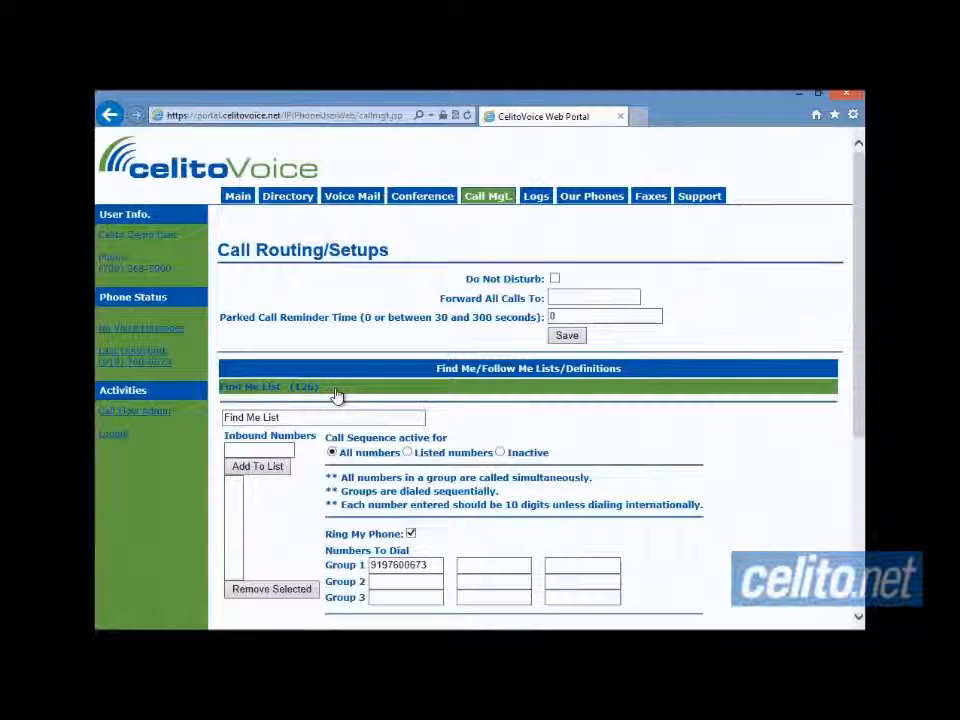
{"action": "scroll", "coordinate": [576, 491], "scroll_direction": "down", "scroll_amount": 3}
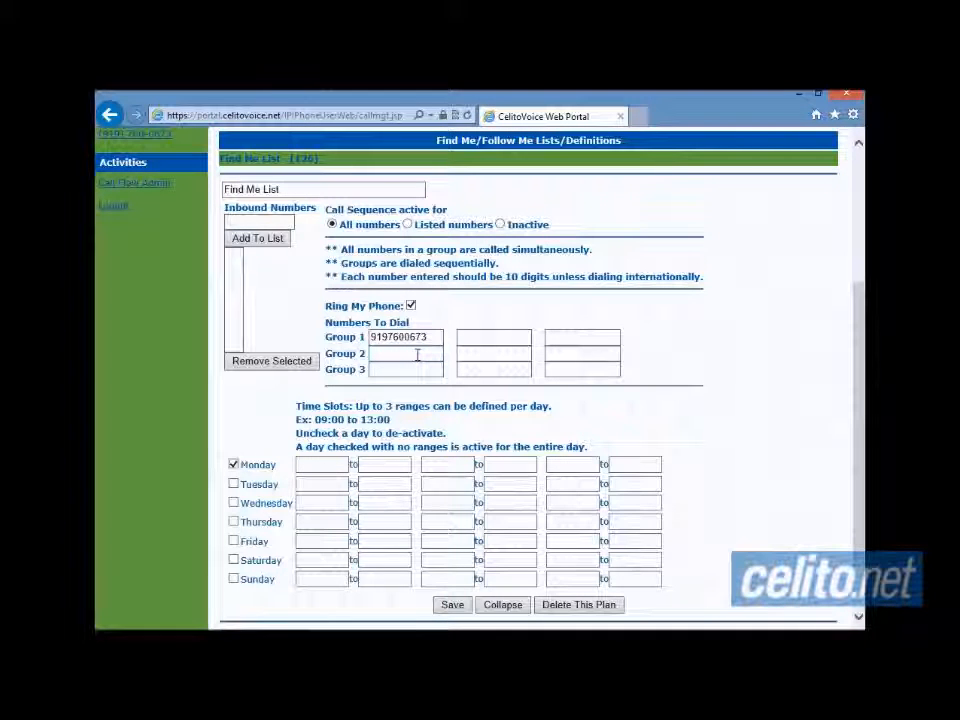
{"action": "scroll", "coordinate": [417, 355], "scroll_direction": "down", "scroll_amount": 3}
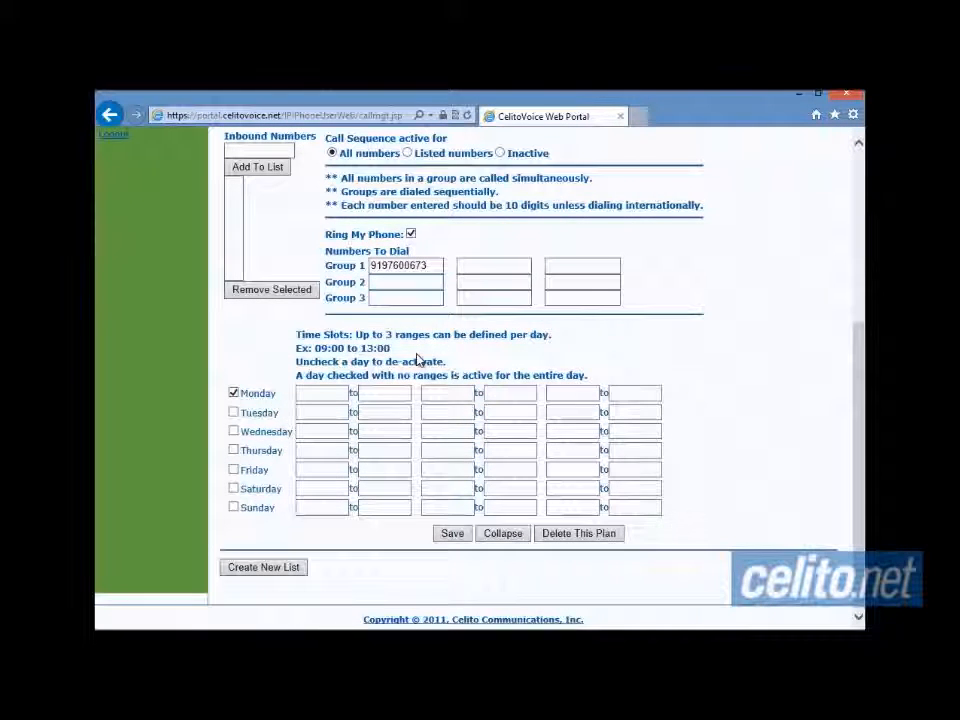
{"action": "left_click", "coordinate": [428, 268]}
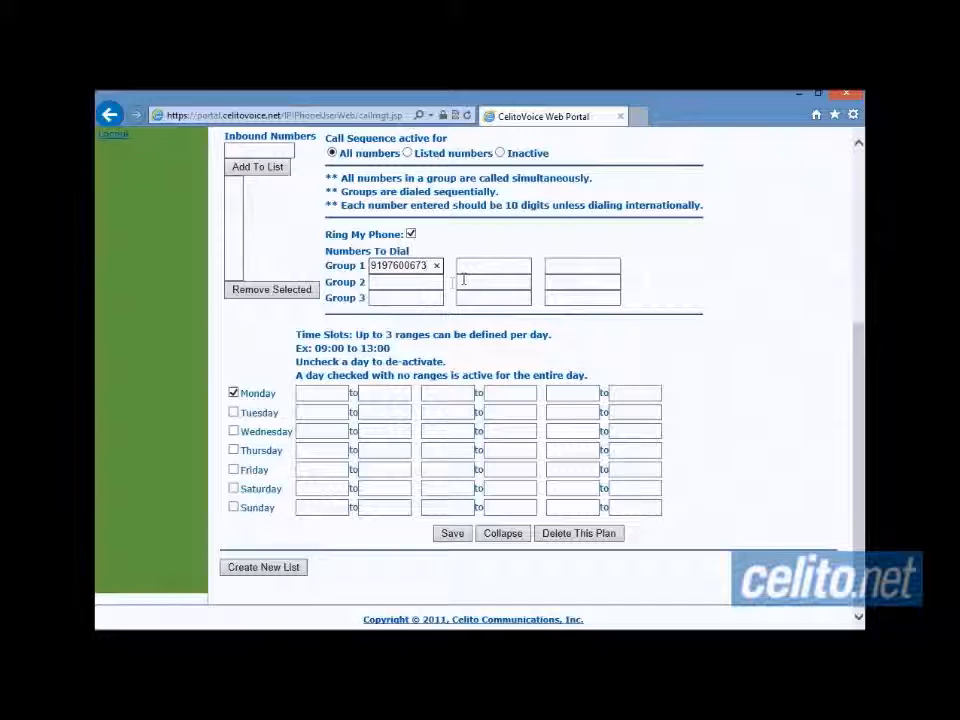
{"action": "left_click", "coordinate": [470, 265]}
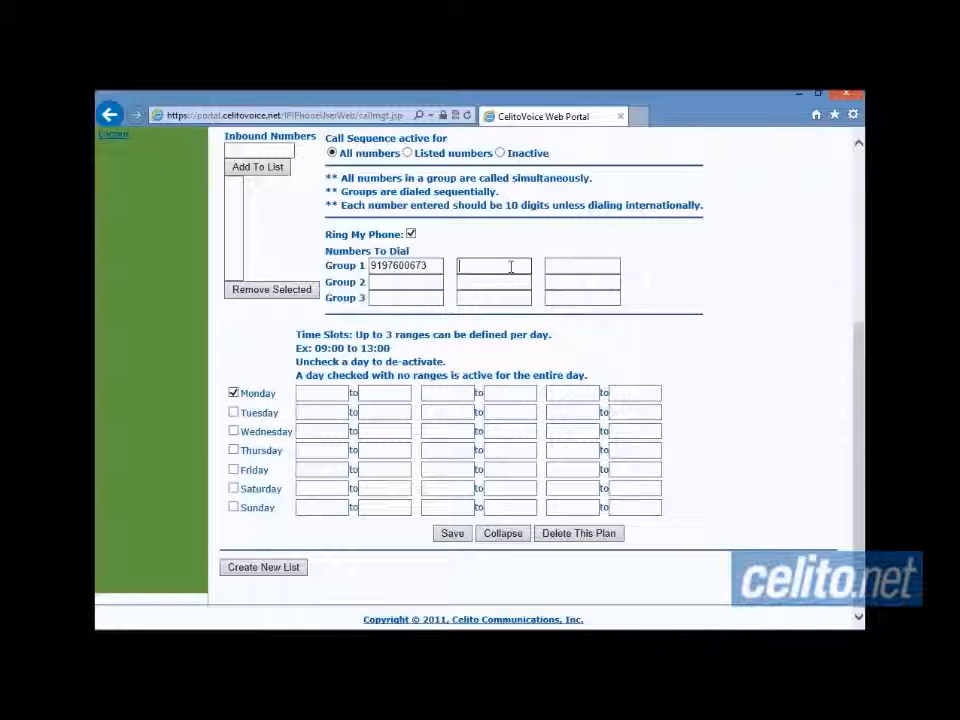
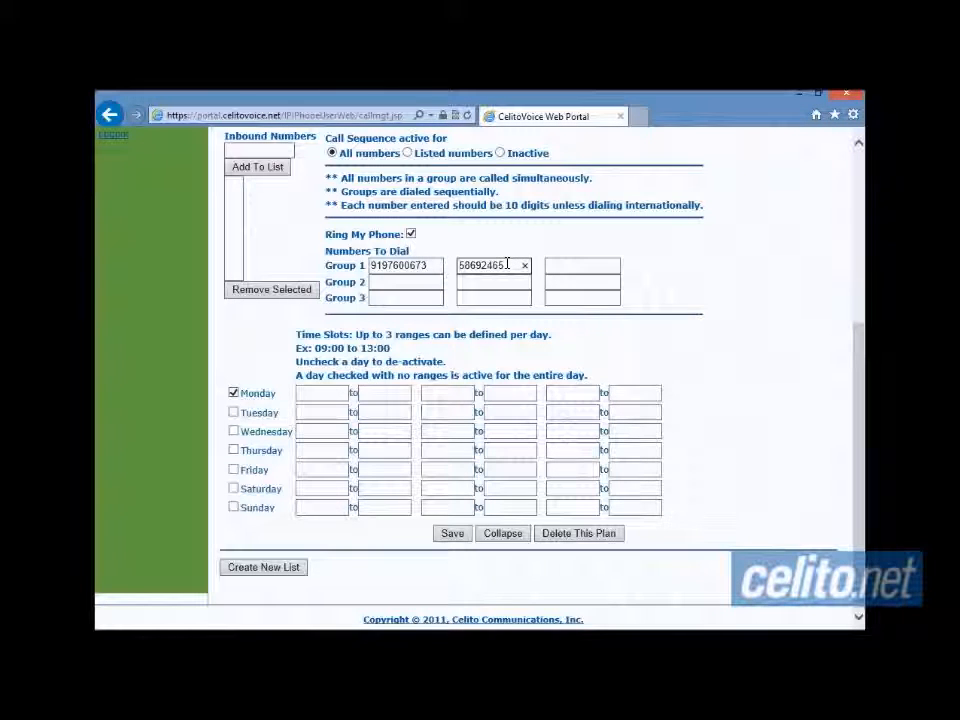
{"action": "double_click", "coordinate": [507, 264]}
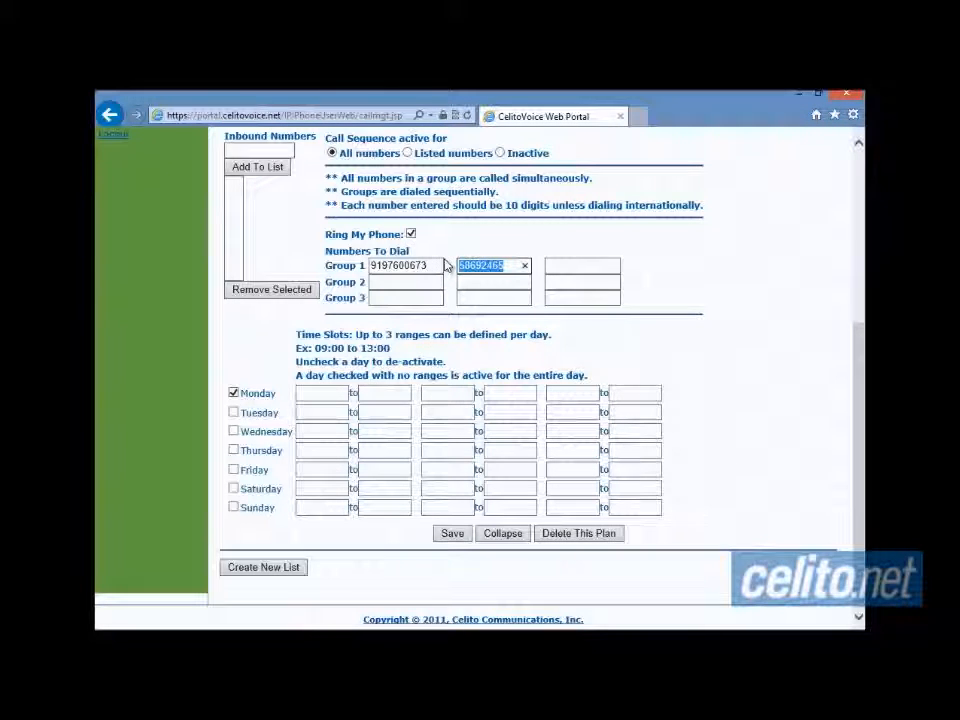
{"action": "key", "text": "BackSpace"}
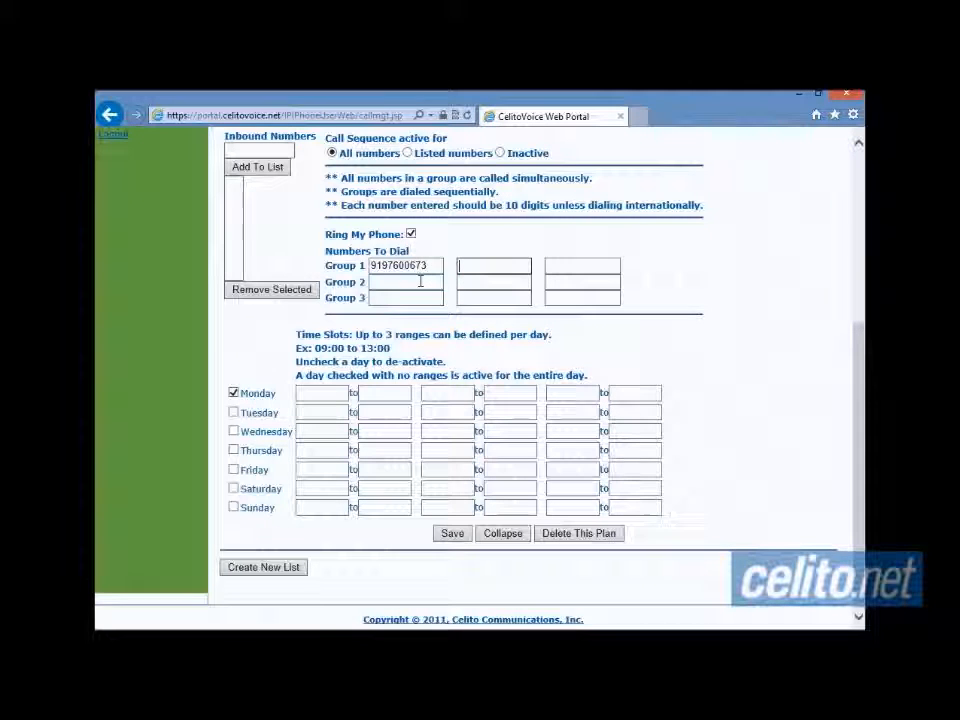
- Enter a 10-digit phone number in Group 2's first number box
{"action": "left_click", "coordinate": [416, 281]}
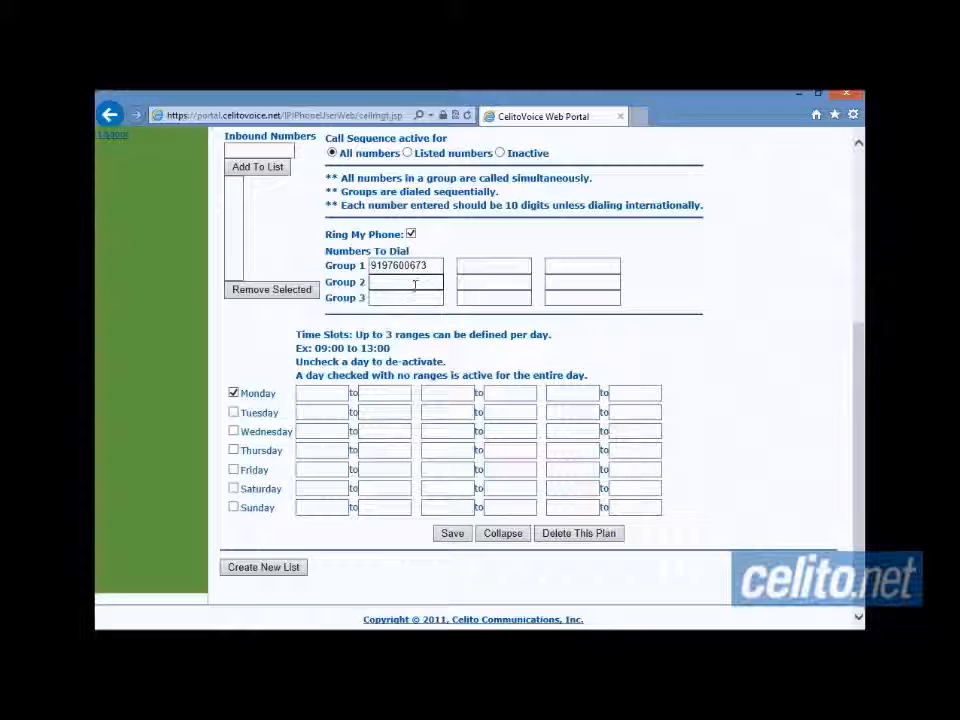
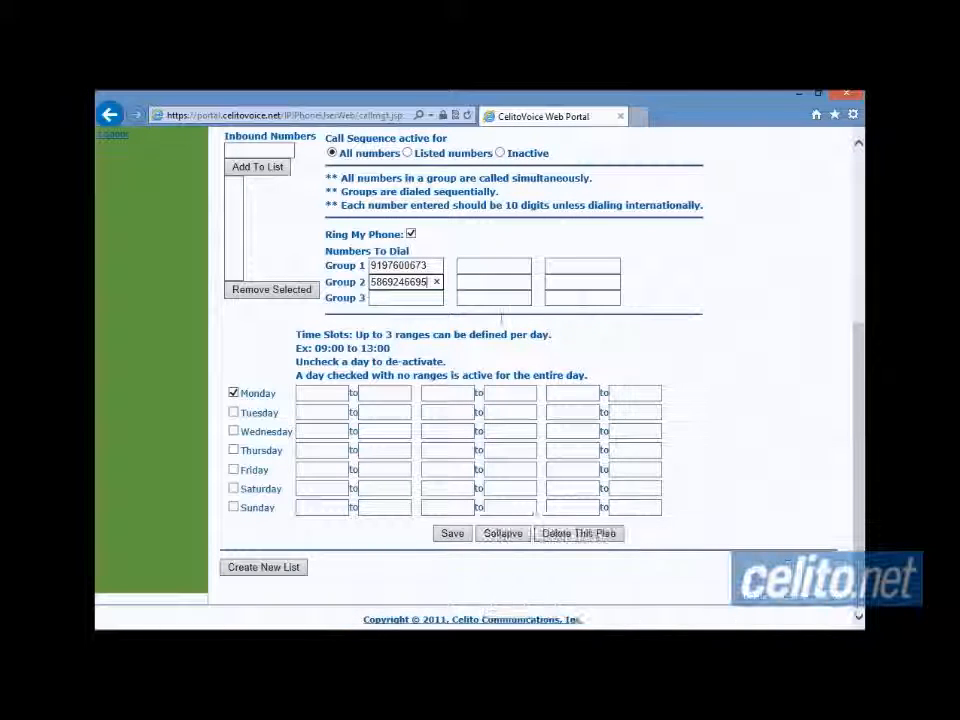
{"action": "left_click_drag", "start_coordinate": [418, 281], "coordinate": [354, 279]}
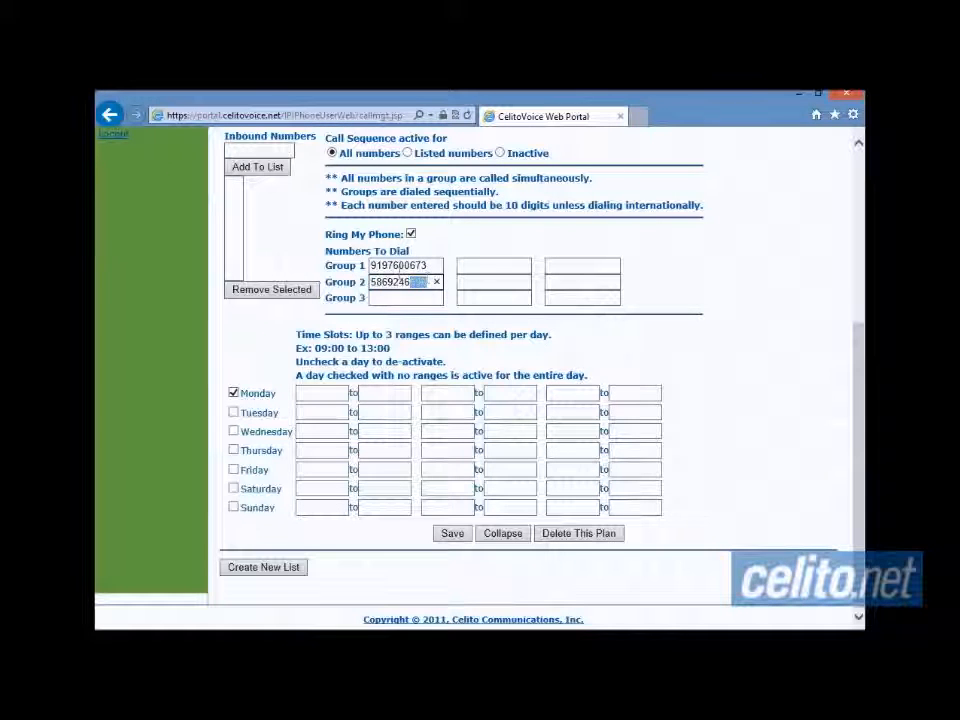
{"action": "left_click", "coordinate": [430, 283]}
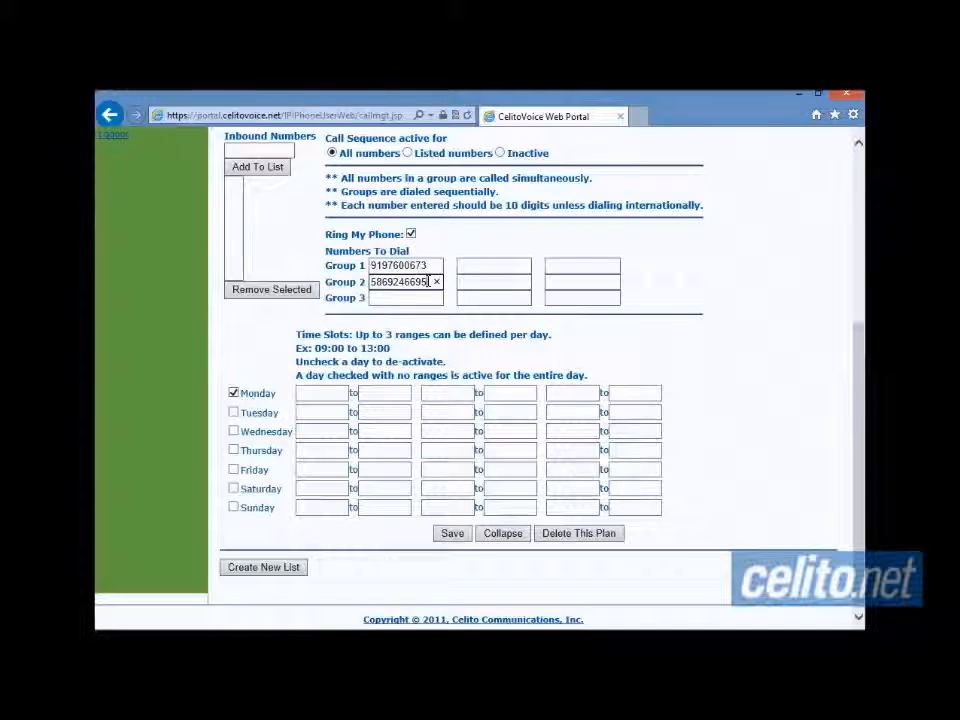
{"action": "left_click", "coordinate": [152, 643]}
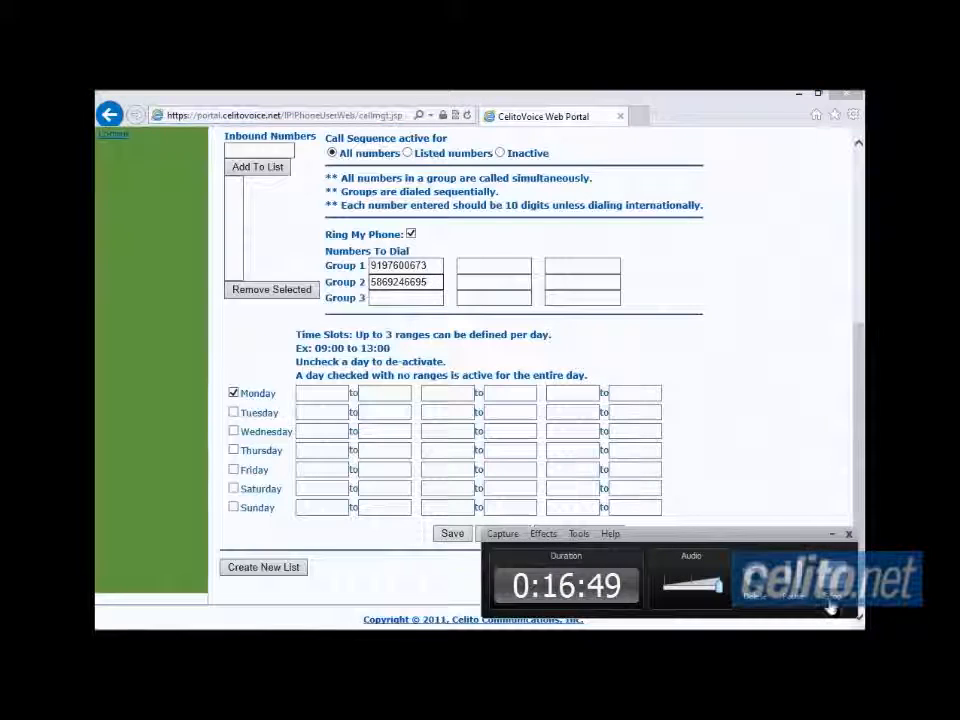
{"action": "left_click", "coordinate": [794, 579]}
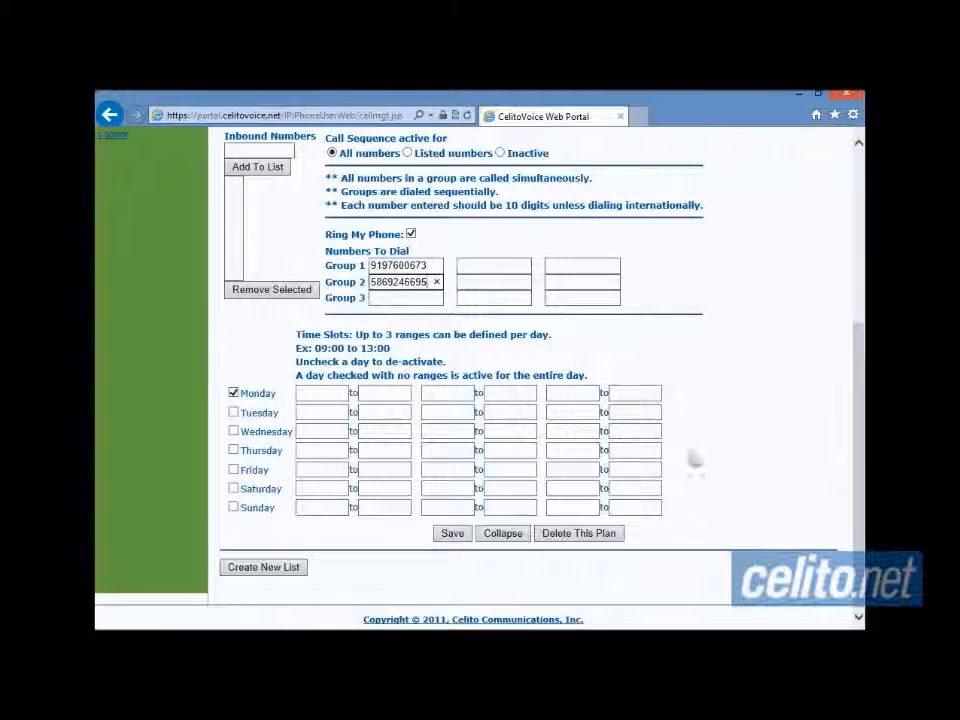
- Re-check Tuesday, Wednesday, Thursday and Friday in the Find Me List time slots
{"action": "left_click", "coordinate": [234, 413]}
{"action": "left_click", "coordinate": [234, 432]}
{"action": "left_click", "coordinate": [234, 451]}
{"action": "left_click", "coordinate": [234, 470]}
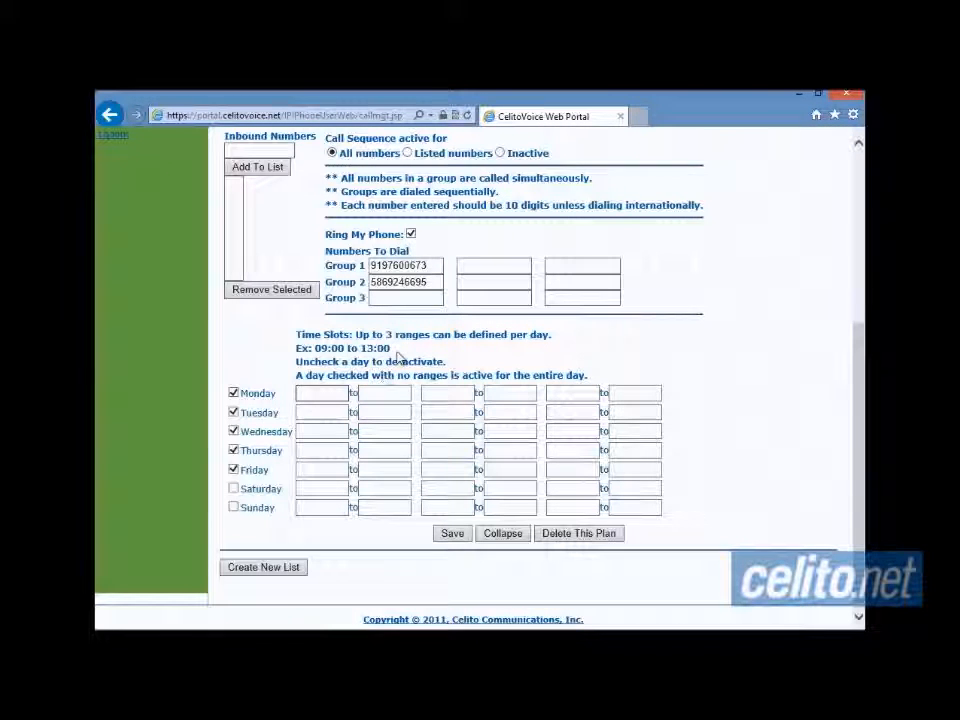
- Enter Monday's first time slot as 0600 to 0800, correcting the mistyped start
{"action": "left_click_drag", "start_coordinate": [390, 348], "coordinate": [296, 348]}
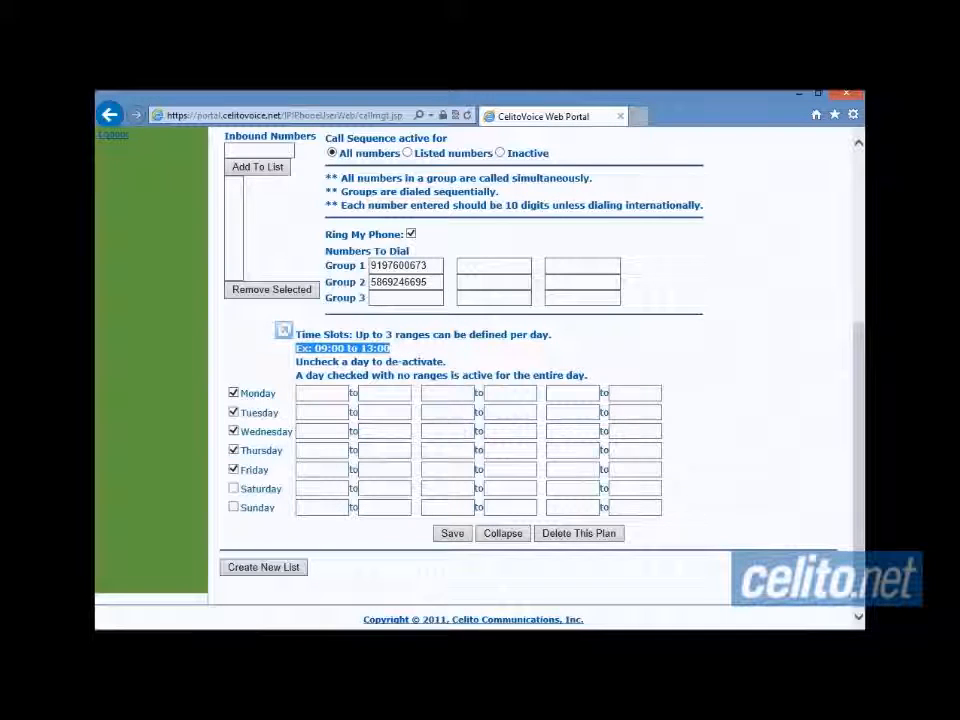
{"action": "left_click", "coordinate": [333, 394]}
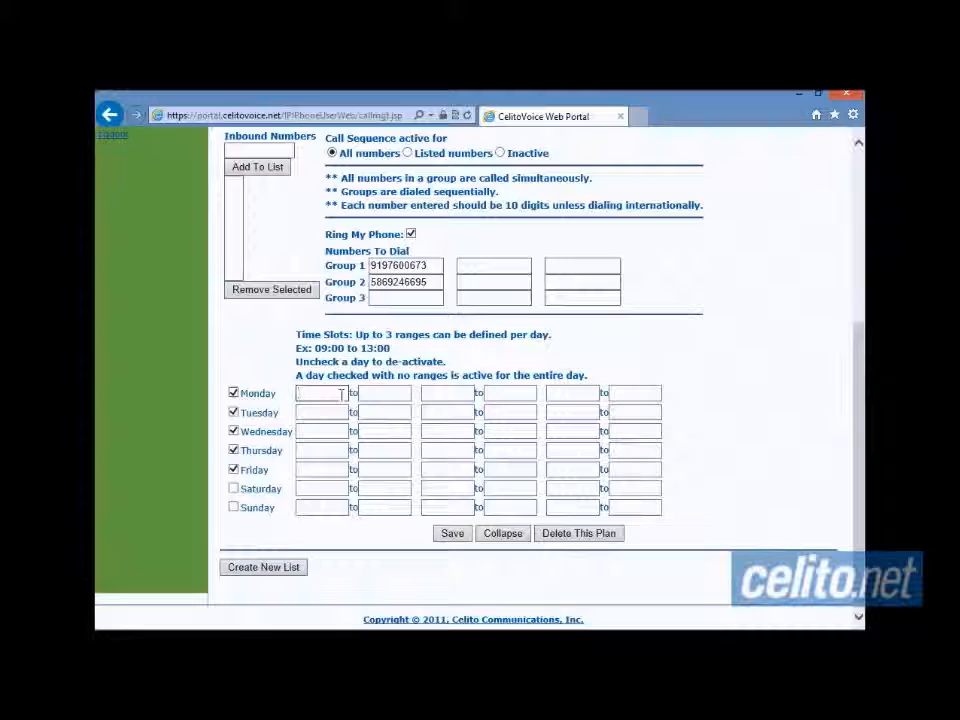
{"action": "type", "text": "900"}
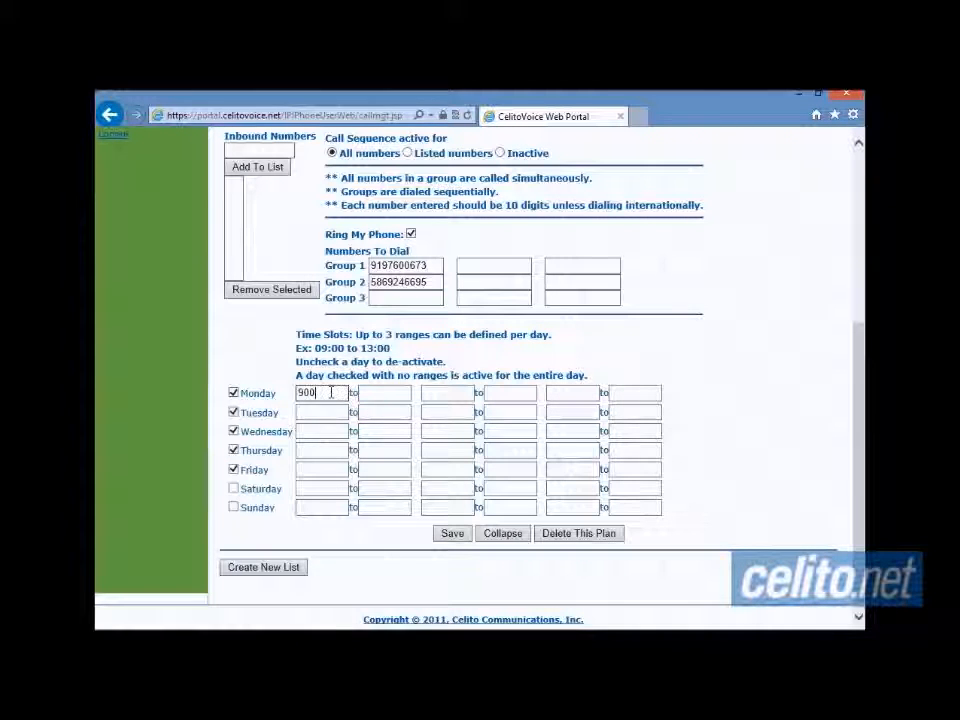
{"action": "left_click_drag", "start_coordinate": [347, 393], "coordinate": [283, 393]}
{"action": "key", "text": "BackSpace"}
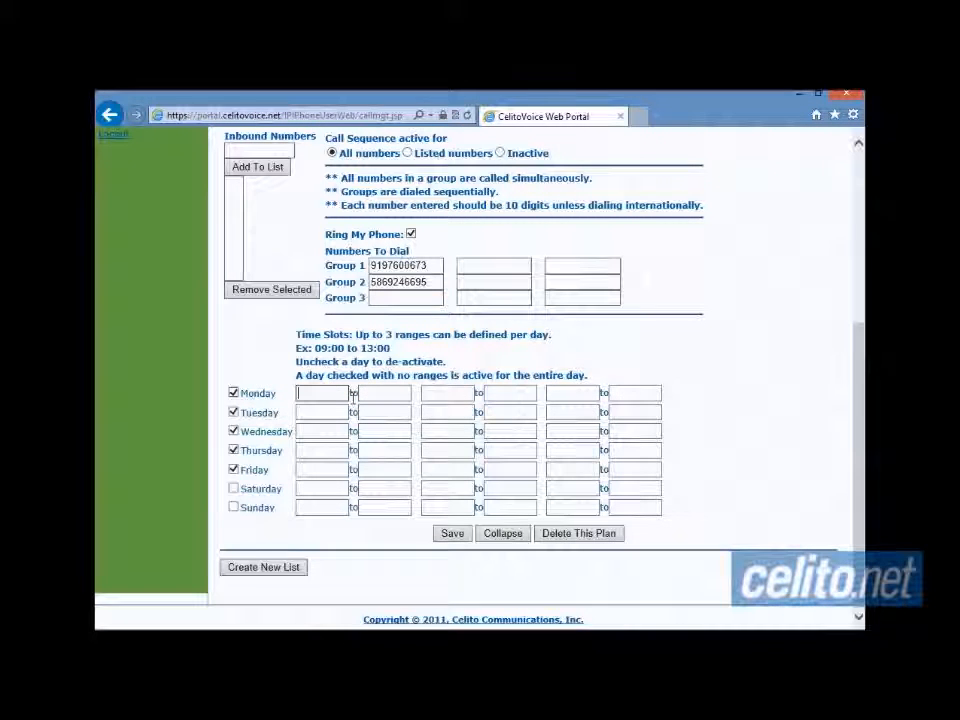
{"action": "type", "text": "060"}
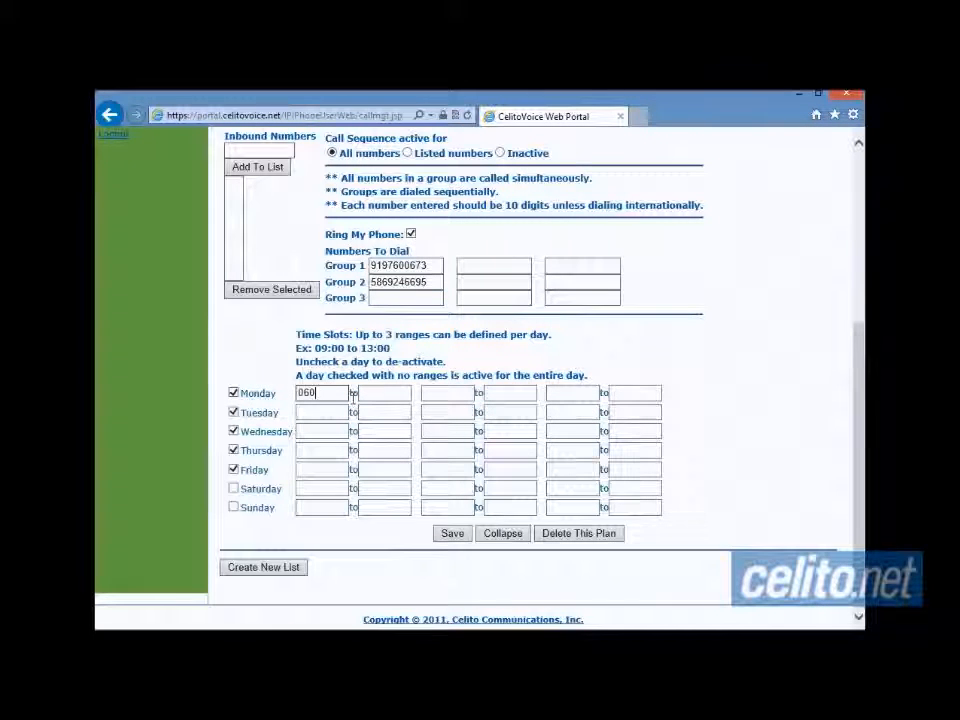
{"action": "type", "text": "00800"}
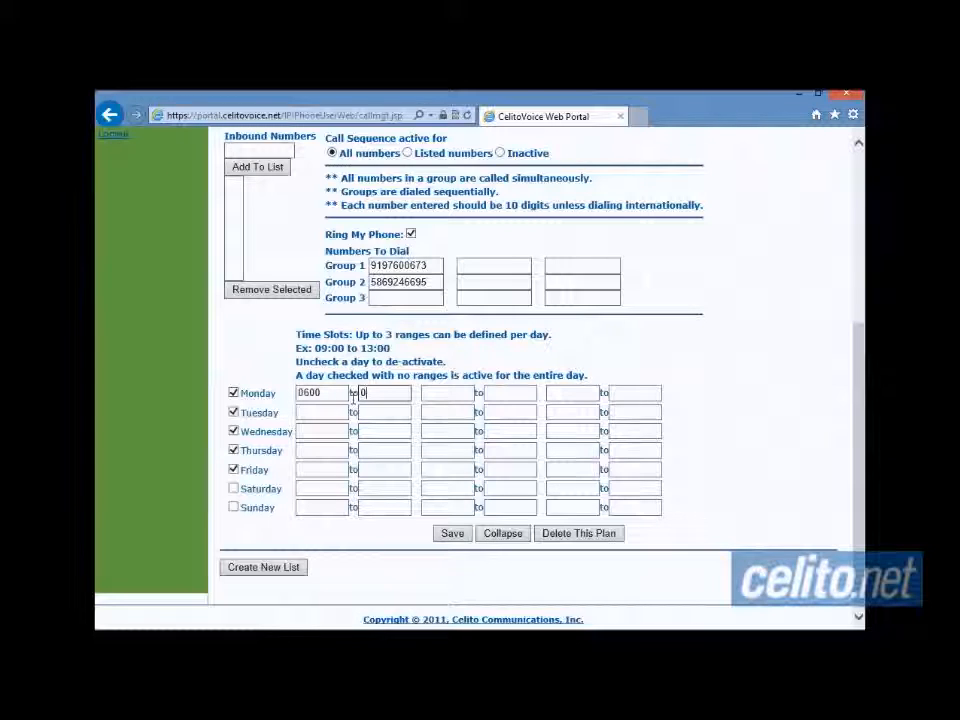
- Fill Monday's second range fields with 1000 and 1200
{"action": "key", "text": "Tab"}
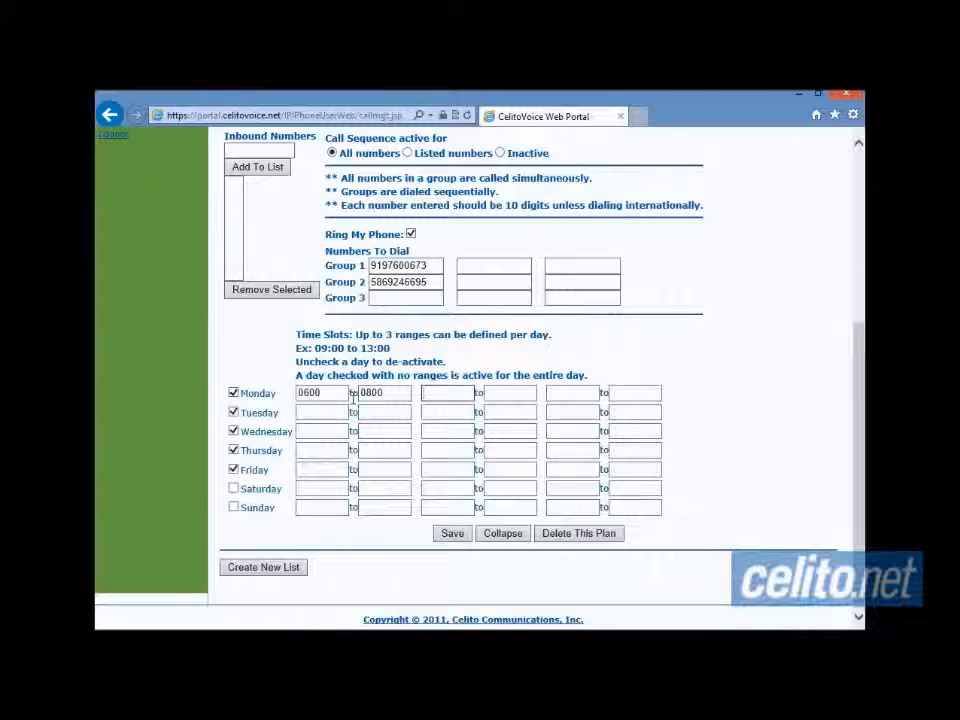
{"action": "type", "text": "1000"}
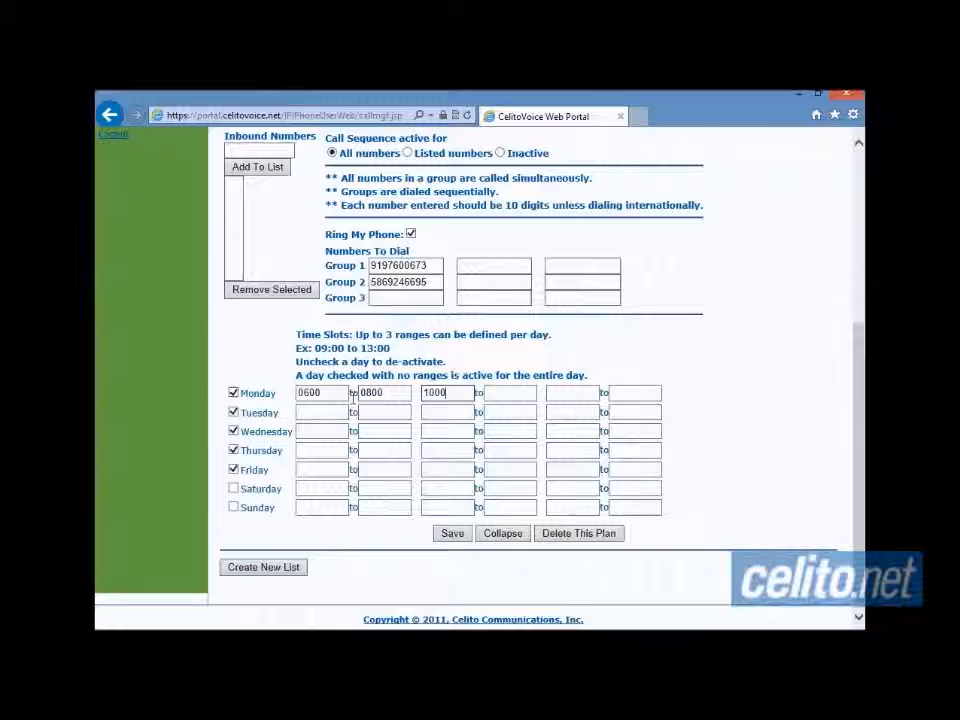
{"action": "key", "text": "Tab"}
{"action": "type", "text": "1200"}
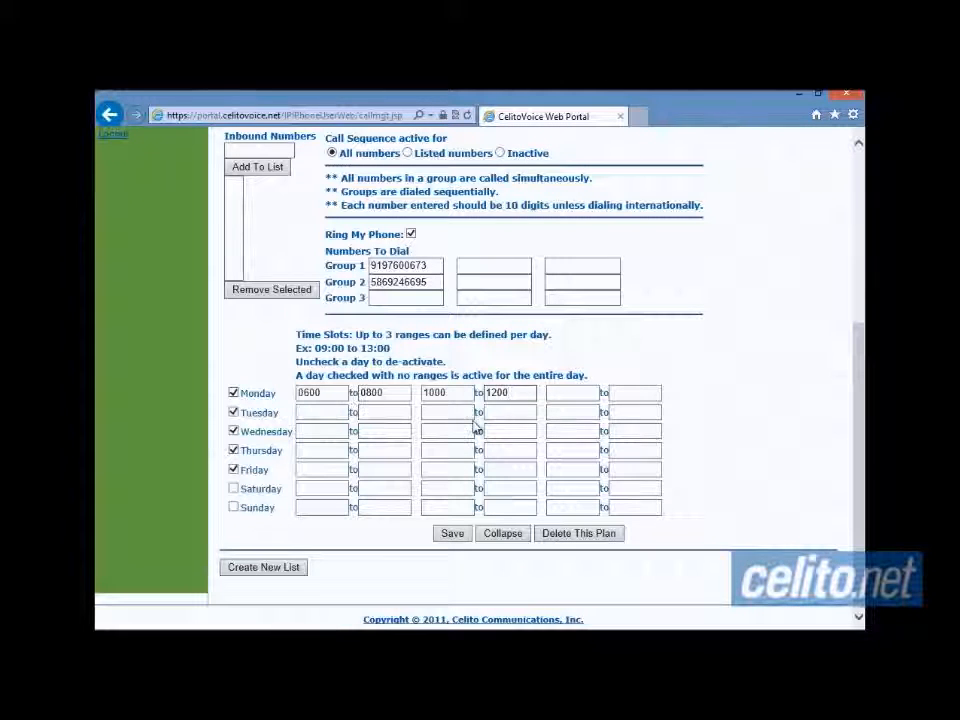
{"action": "scroll", "coordinate": [745, 473], "scroll_direction": "up", "scroll_amount": 3}
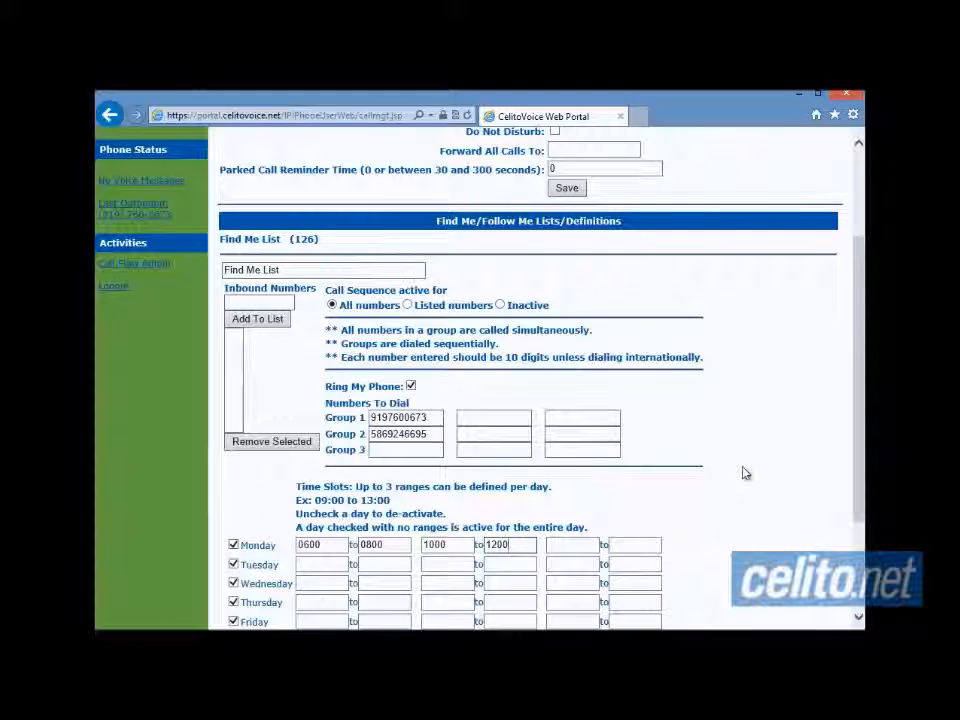
{"action": "scroll", "coordinate": [745, 473], "scroll_direction": "down", "scroll_amount": 3}
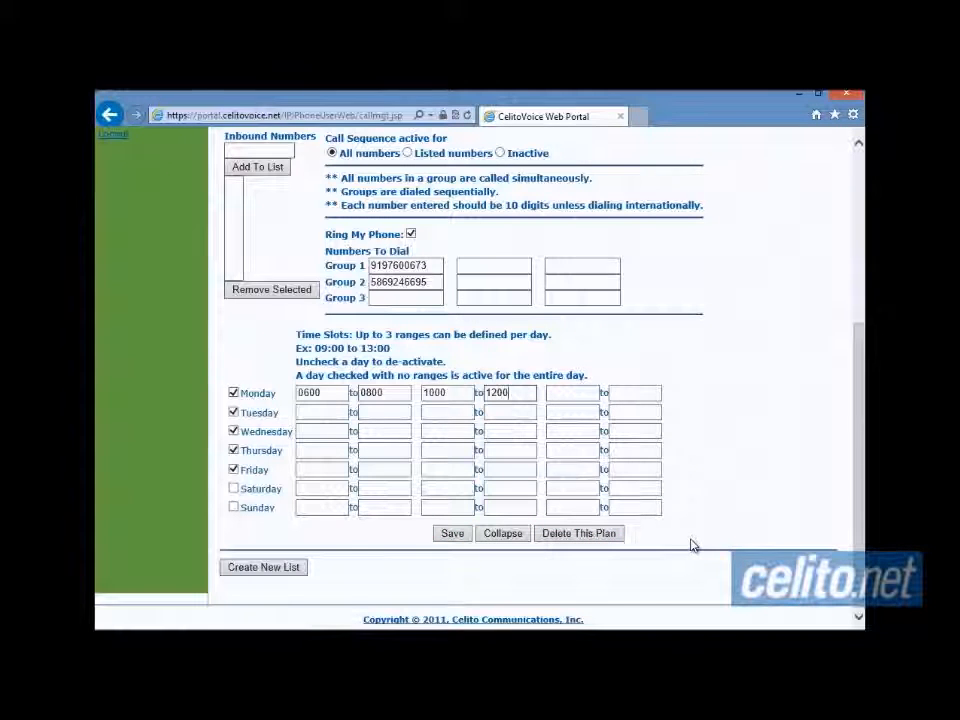
{"action": "scroll", "coordinate": [690, 545], "scroll_direction": "up", "scroll_amount": 2}
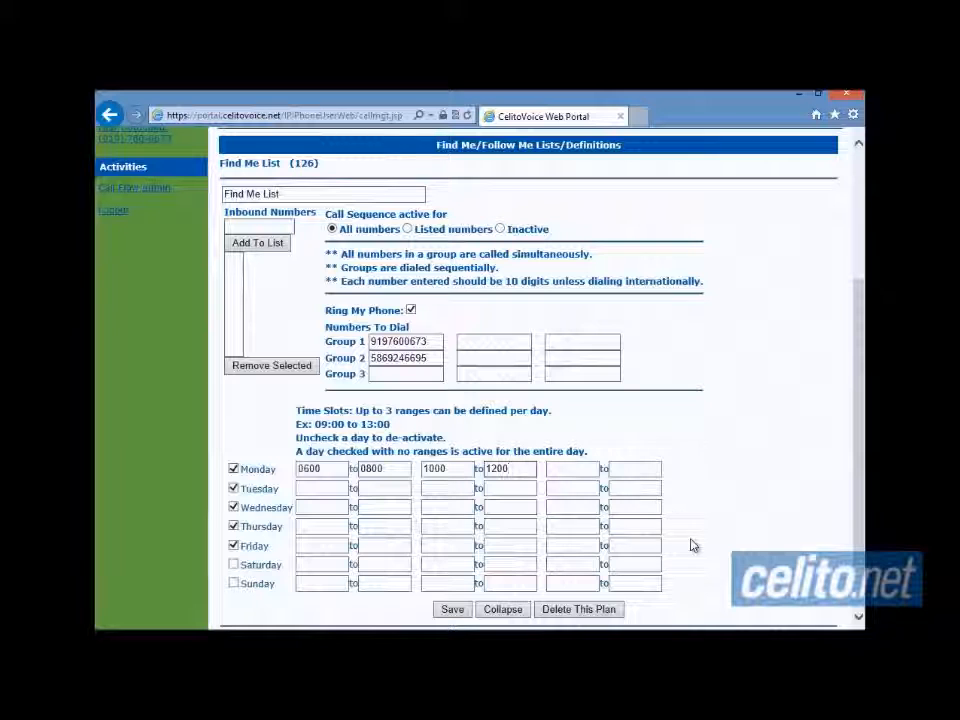
- Select Listed numbers under Call Sequence active for and return to the page top
{"action": "left_click", "coordinate": [408, 230]}
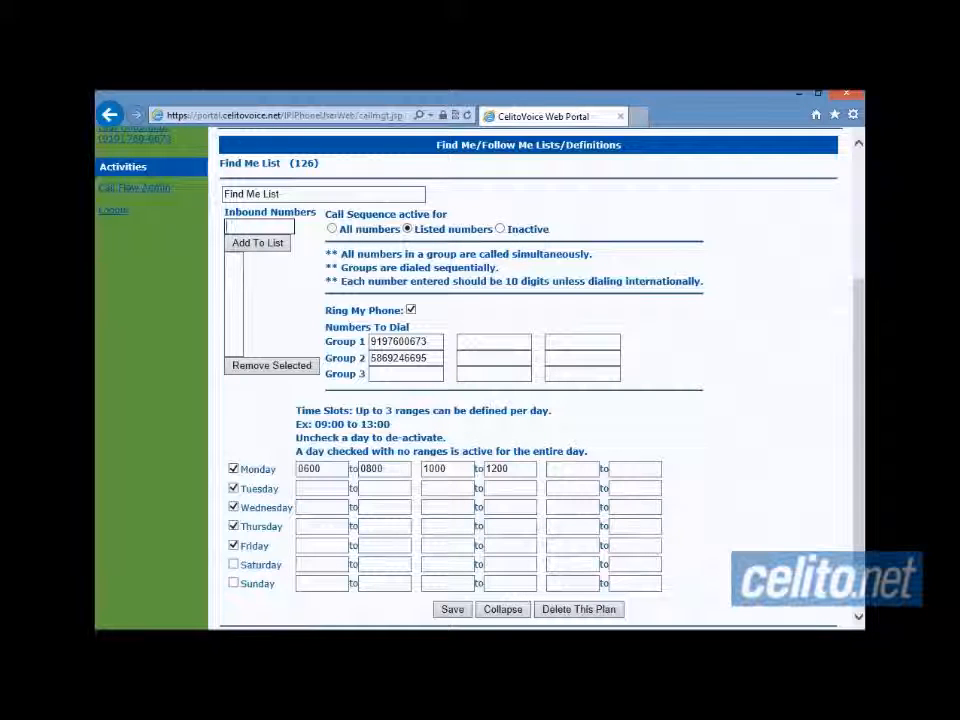
{"action": "scroll", "coordinate": [195, 620], "scroll_direction": "up", "scroll_amount": 5}
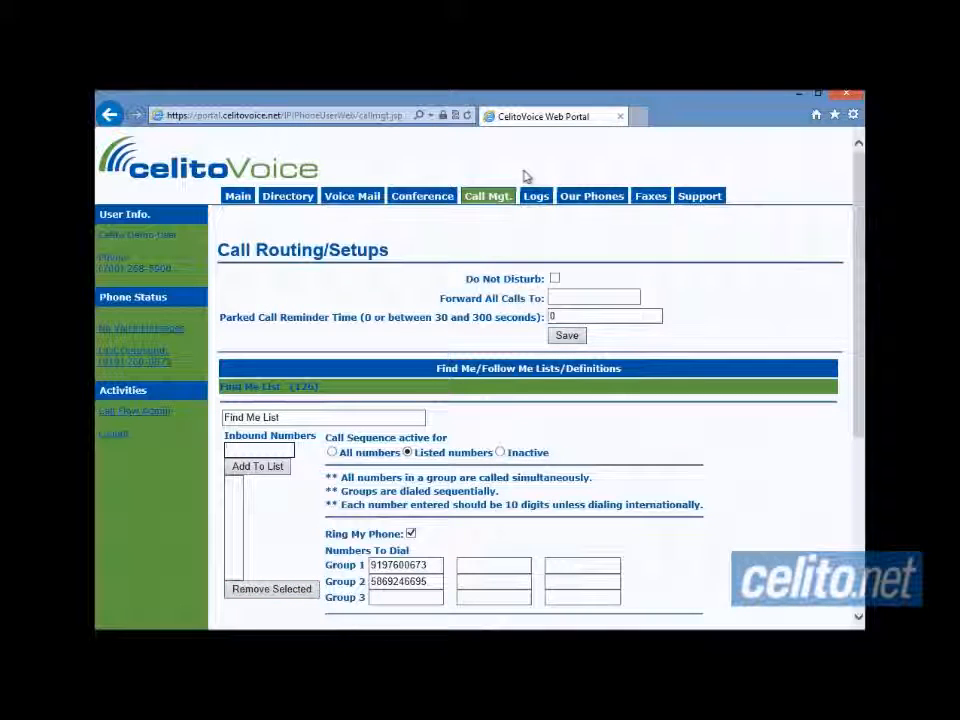
- Look over the Logs page, then switch to Our Phones showing extension 5900
{"action": "left_click", "coordinate": [537, 198]}
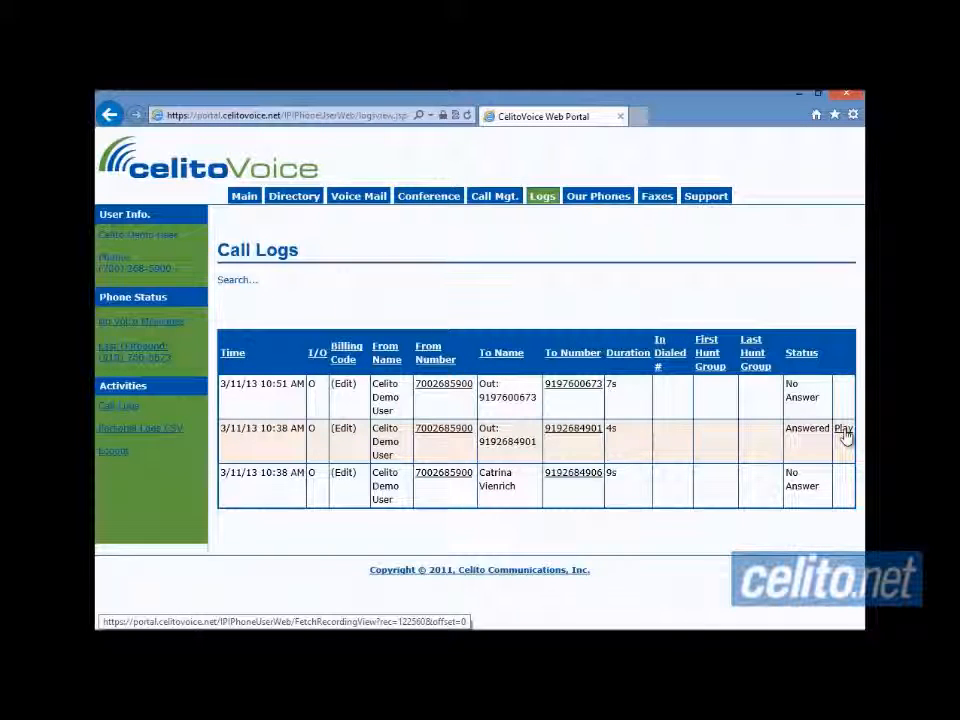
{"action": "left_click", "coordinate": [603, 205]}
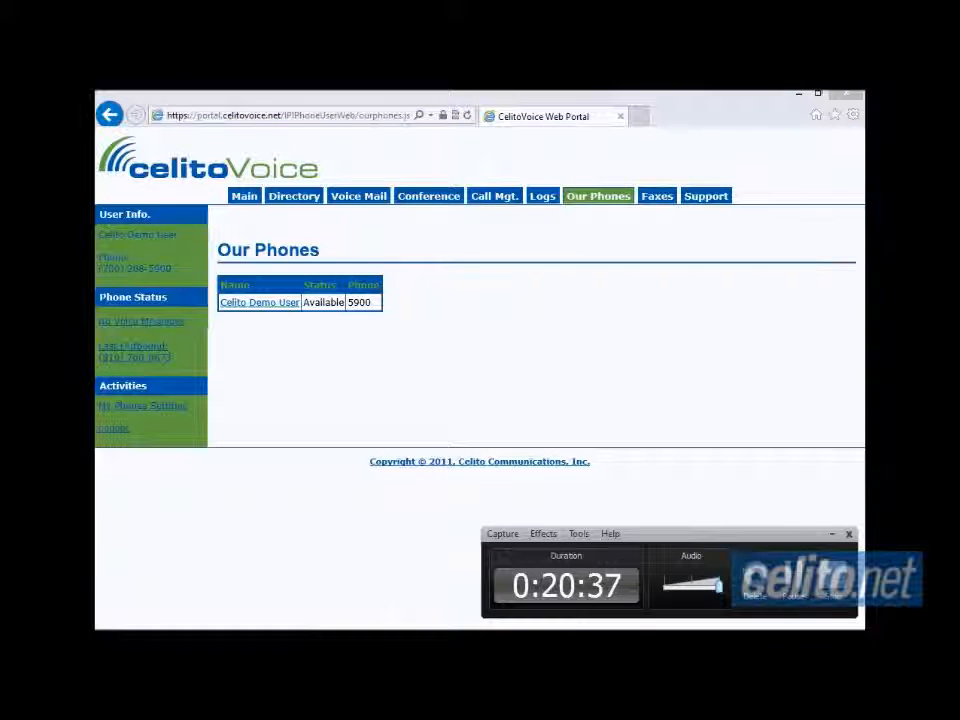
- Switch to the Faxes page with its Send Fax (PDF) form and empty inbound list
{"action": "left_click", "coordinate": [806, 585]}
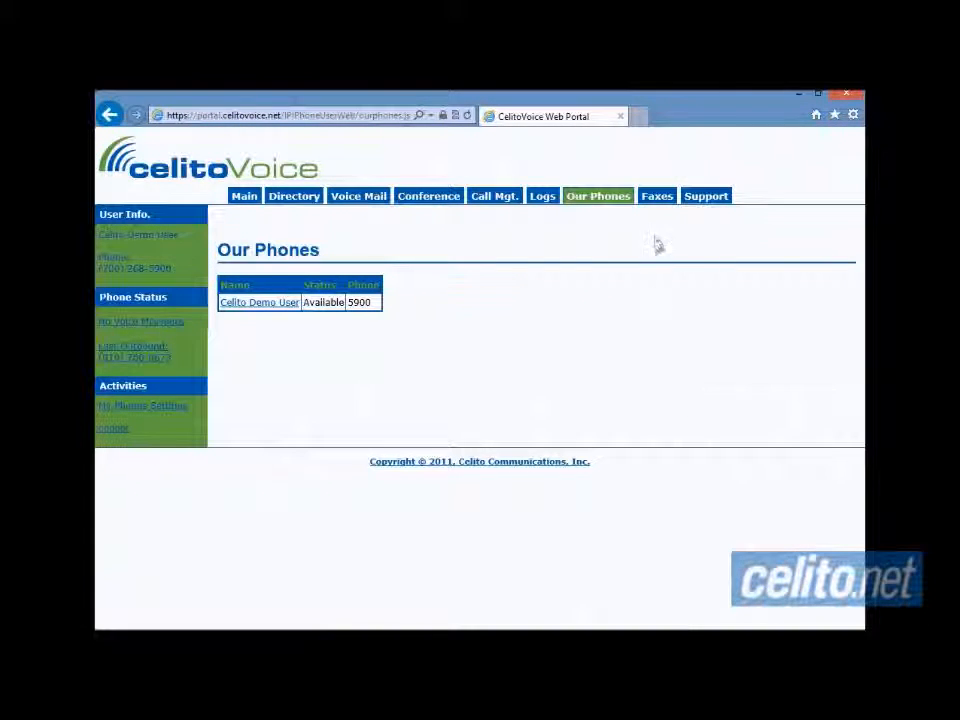
{"action": "left_click", "coordinate": [656, 201]}
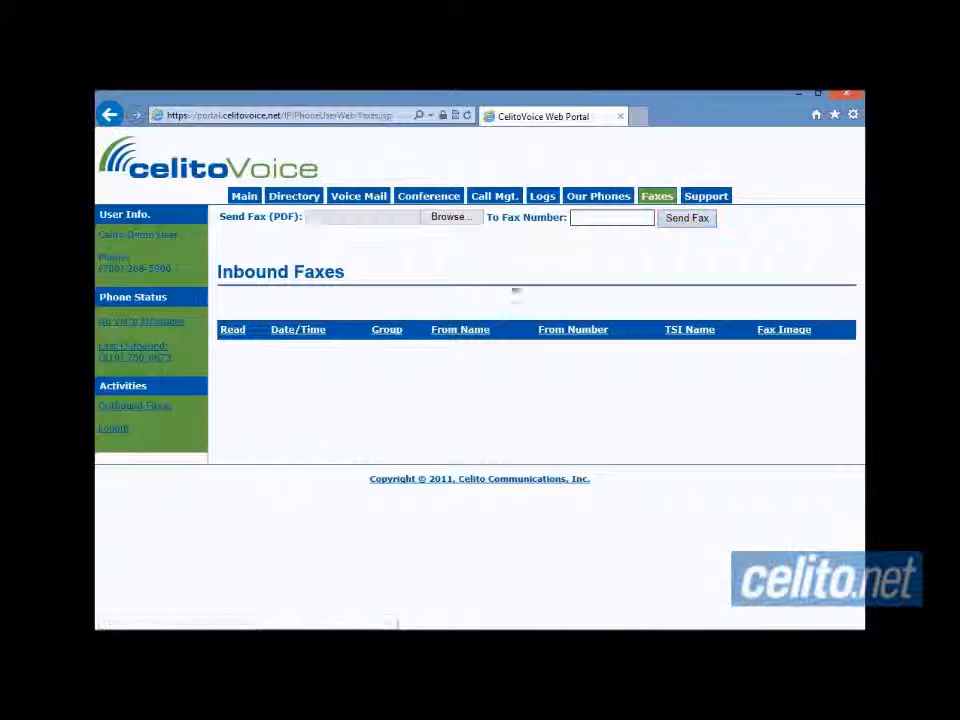
{"action": "left_click", "coordinate": [164, 412]}
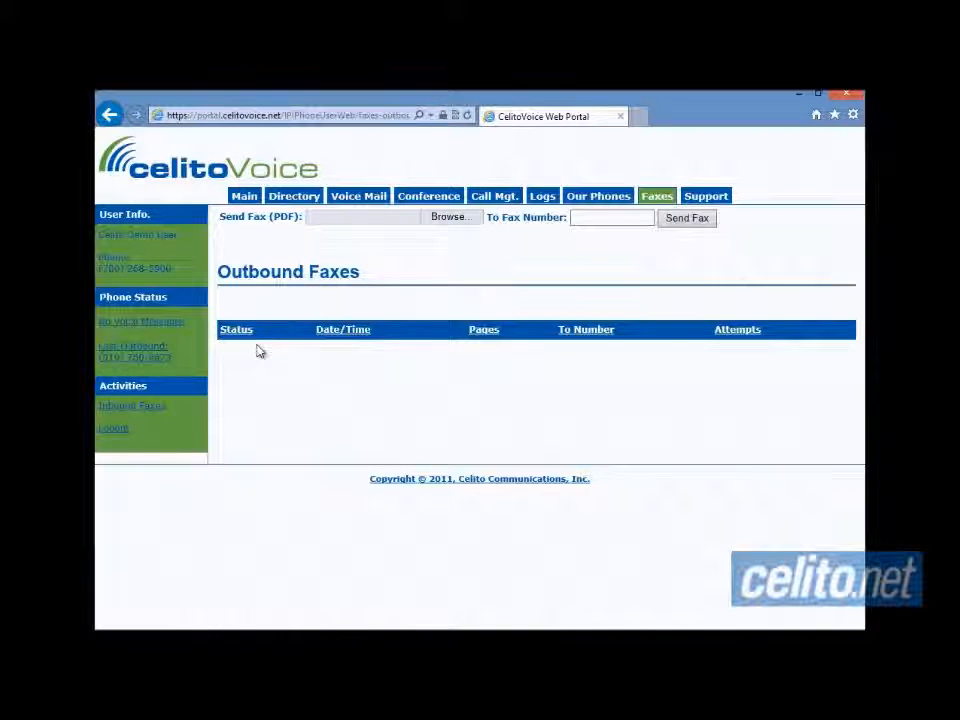
{"action": "left_click", "coordinate": [162, 414]}
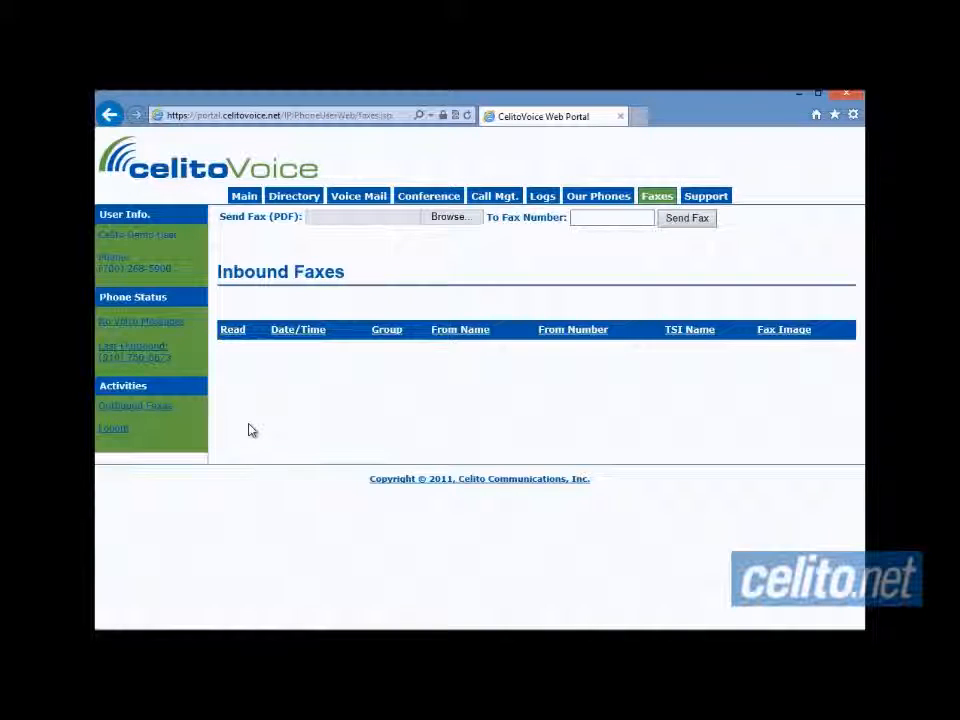
- Browse the Support page's guides and downloads and dismiss the remember-password bar
{"action": "left_click", "coordinate": [703, 200]}
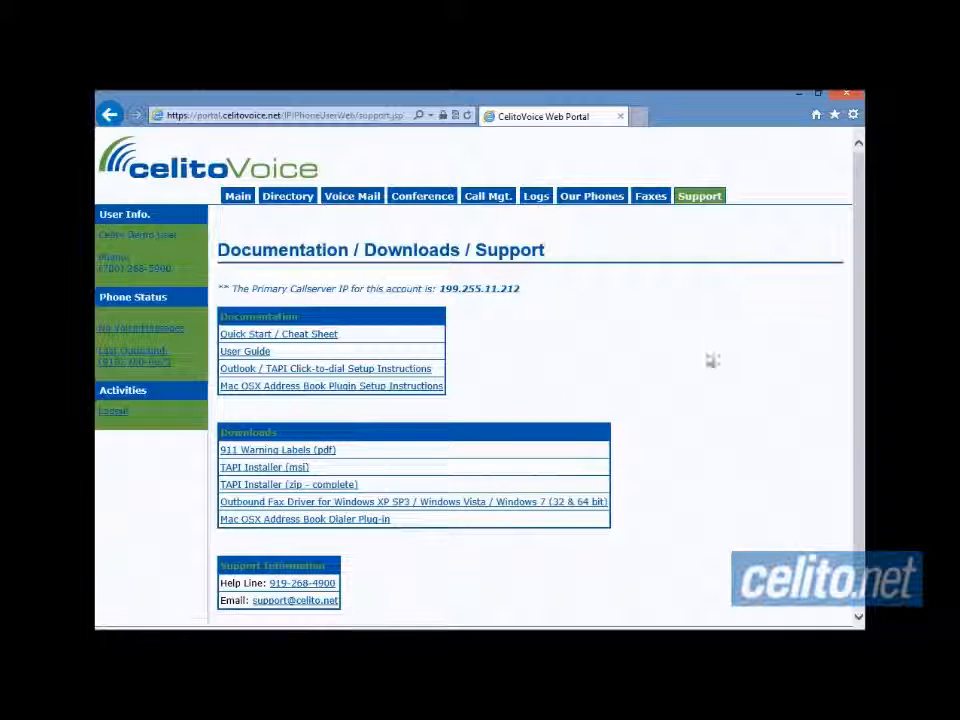
{"action": "scroll", "coordinate": [695, 399], "scroll_direction": "down", "scroll_amount": 1}
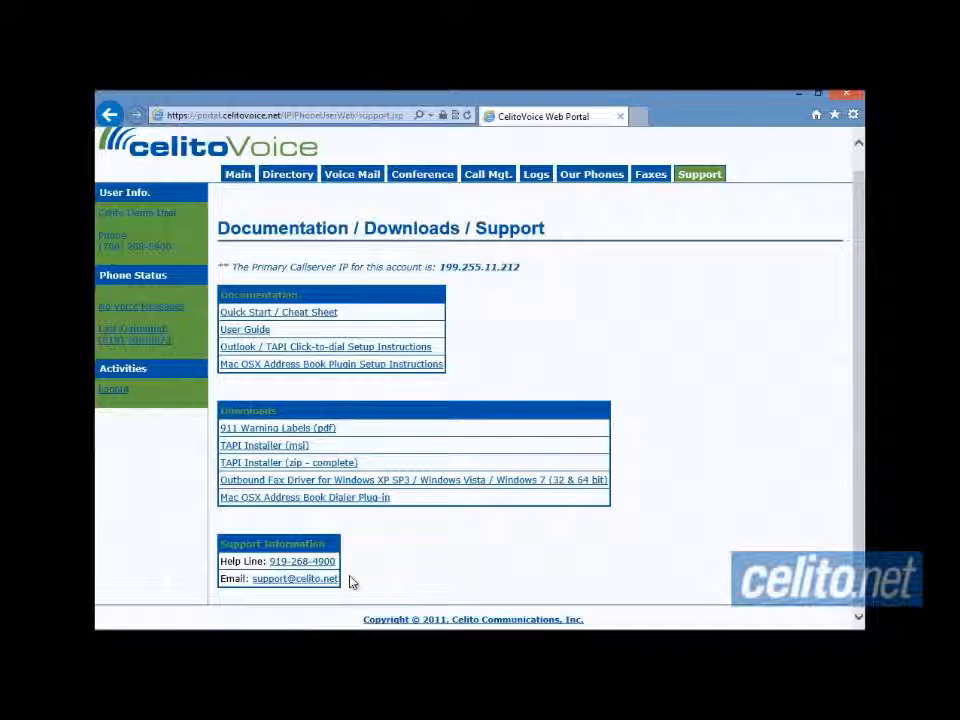
{"action": "left_click", "coordinate": [256, 642]}
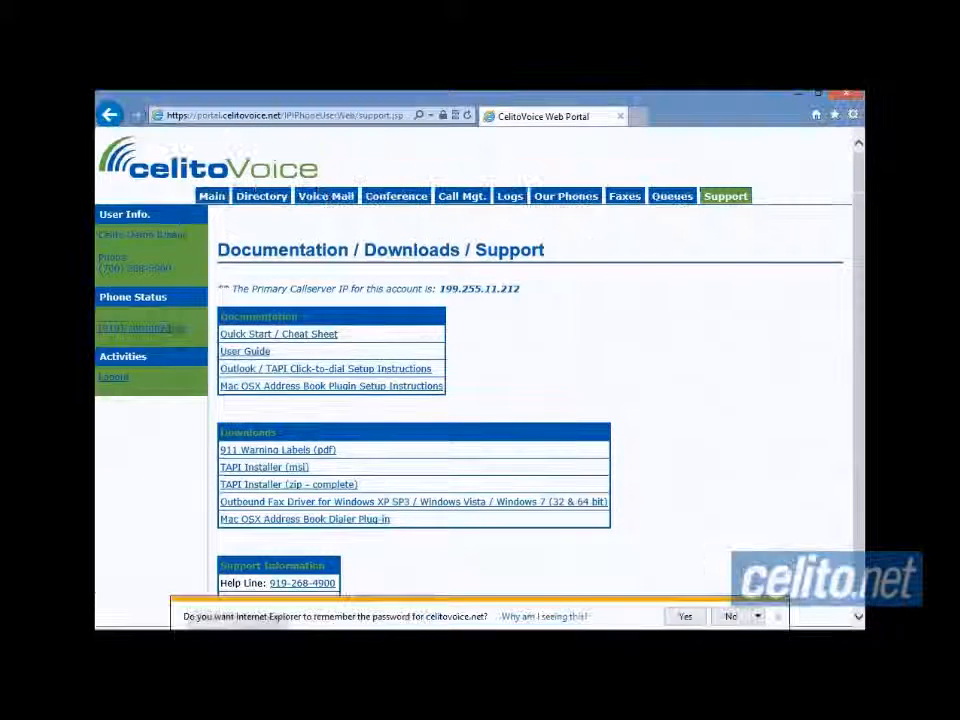
- Decline saving the site password and go back to the Main page
{"action": "left_click", "coordinate": [778, 616]}
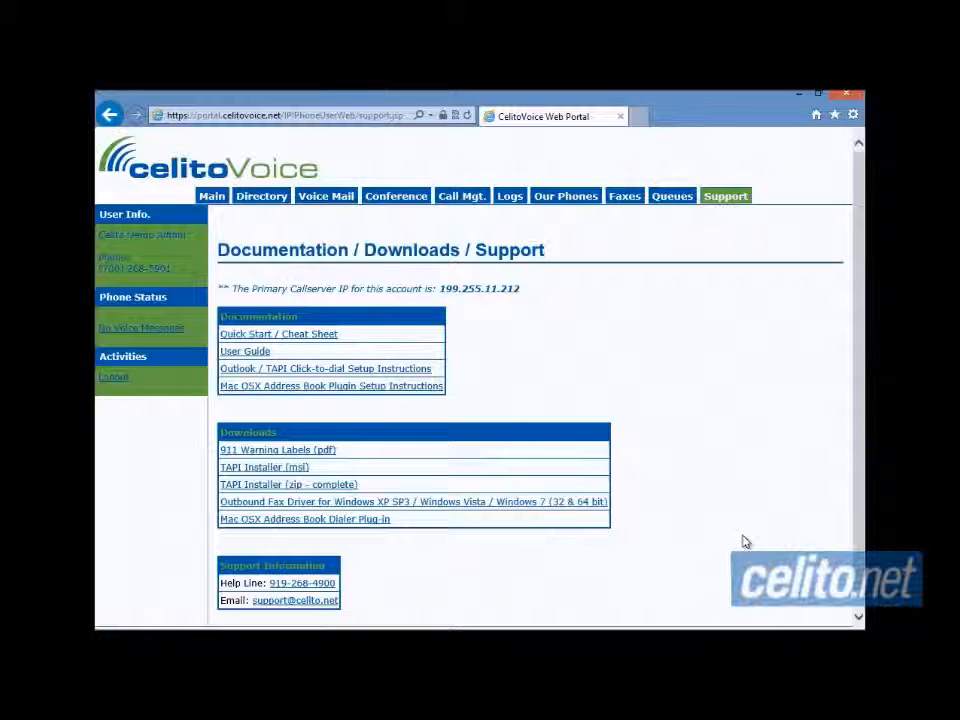
{"action": "left_click", "coordinate": [206, 198]}
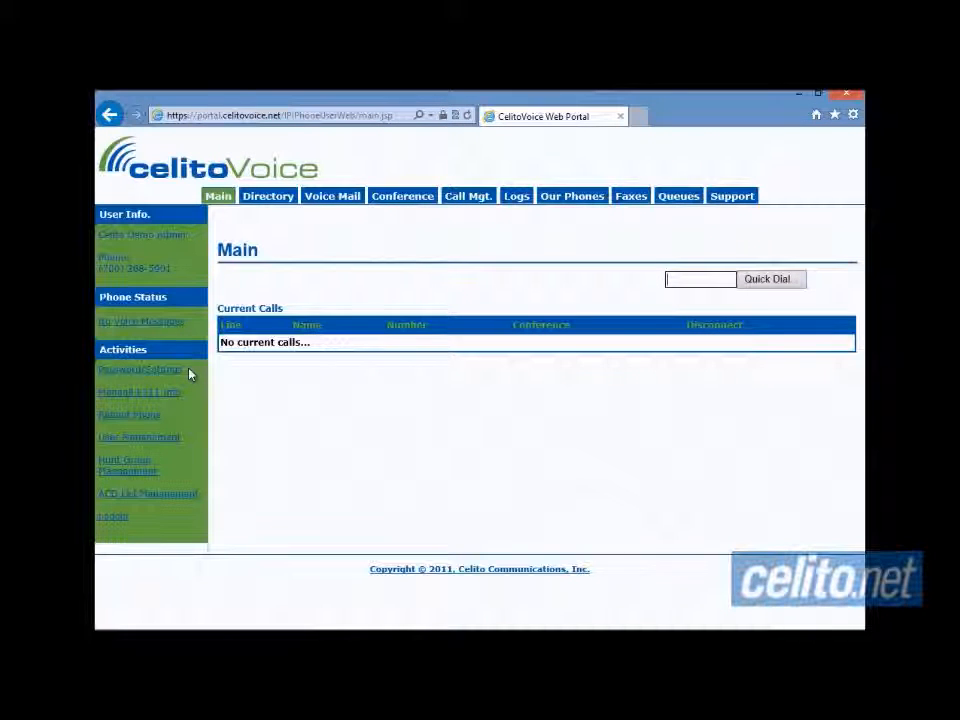
- From the admin users list, edit the non-admin demo user and save the details
{"action": "left_click", "coordinate": [165, 440]}
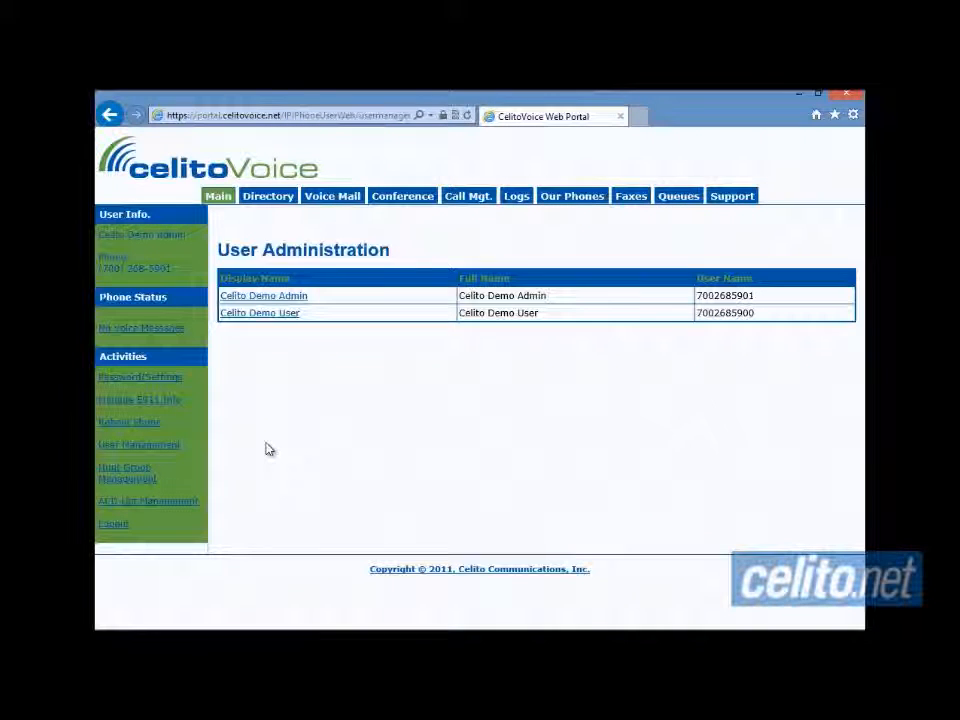
{"action": "left_click", "coordinate": [268, 314]}
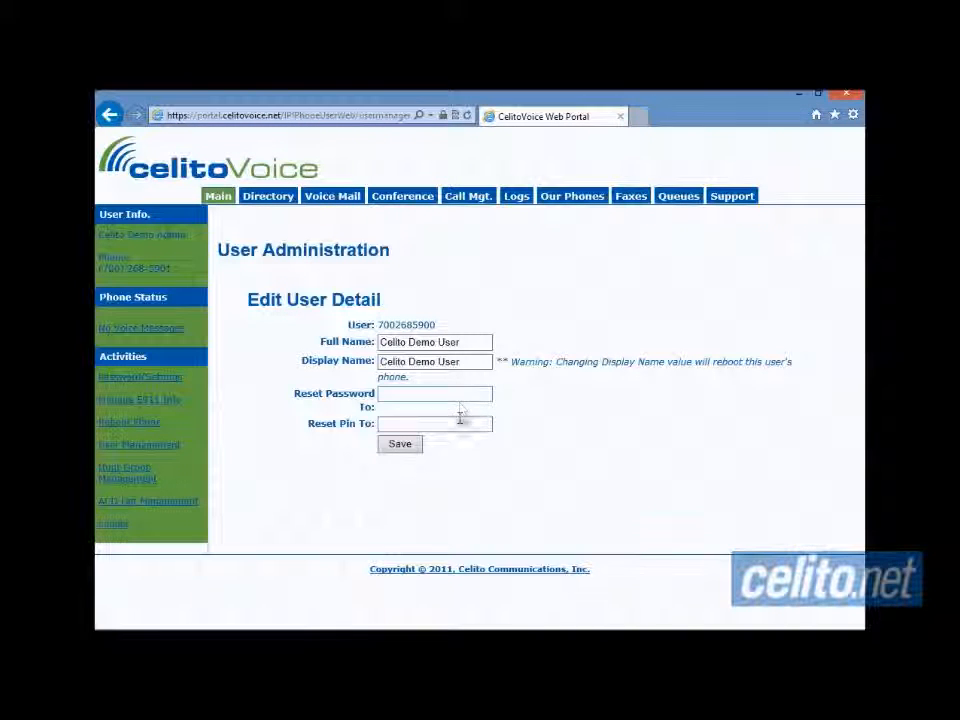
{"action": "left_click", "coordinate": [419, 456]}
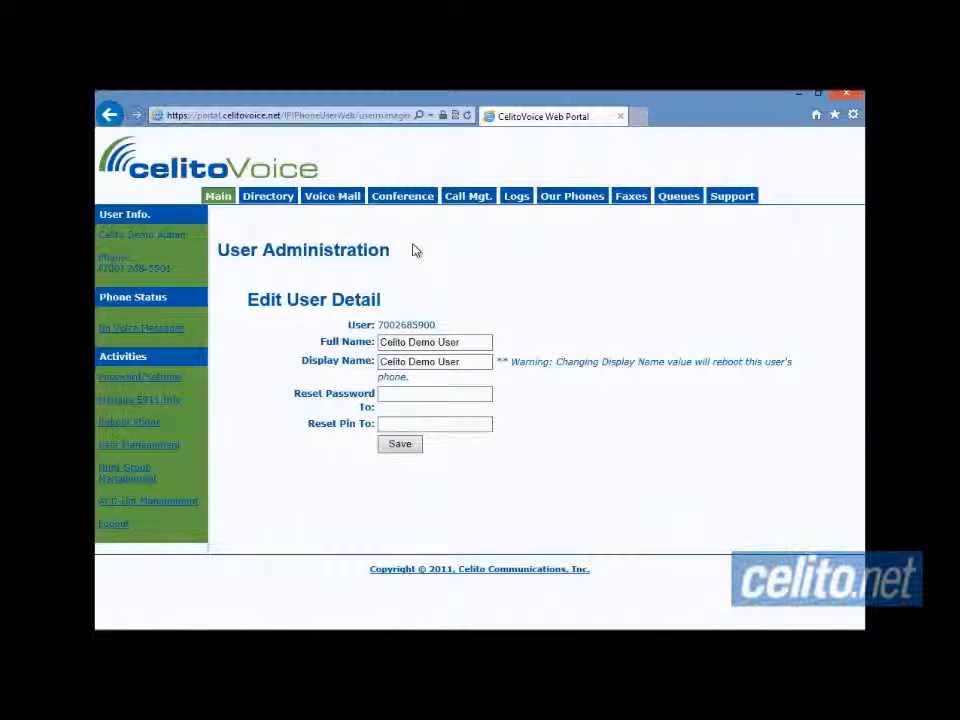
{"action": "left_click", "coordinate": [466, 199]}
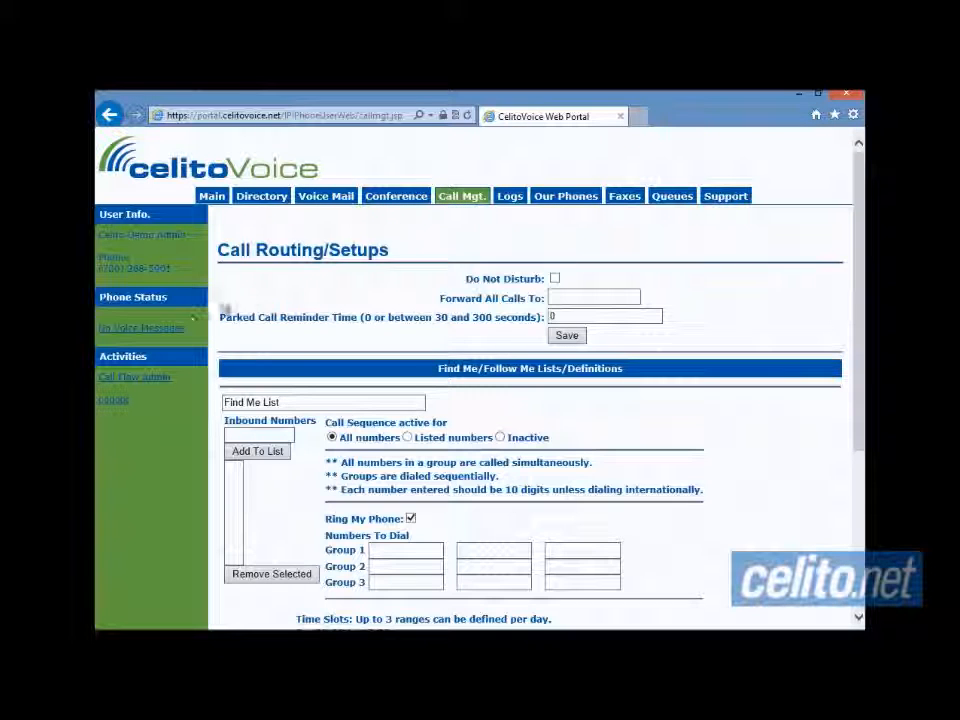
- Choose Call Flow Admin to show the empty Flex Routes and Time of Day Routes tables
{"action": "left_click", "coordinate": [157, 384]}
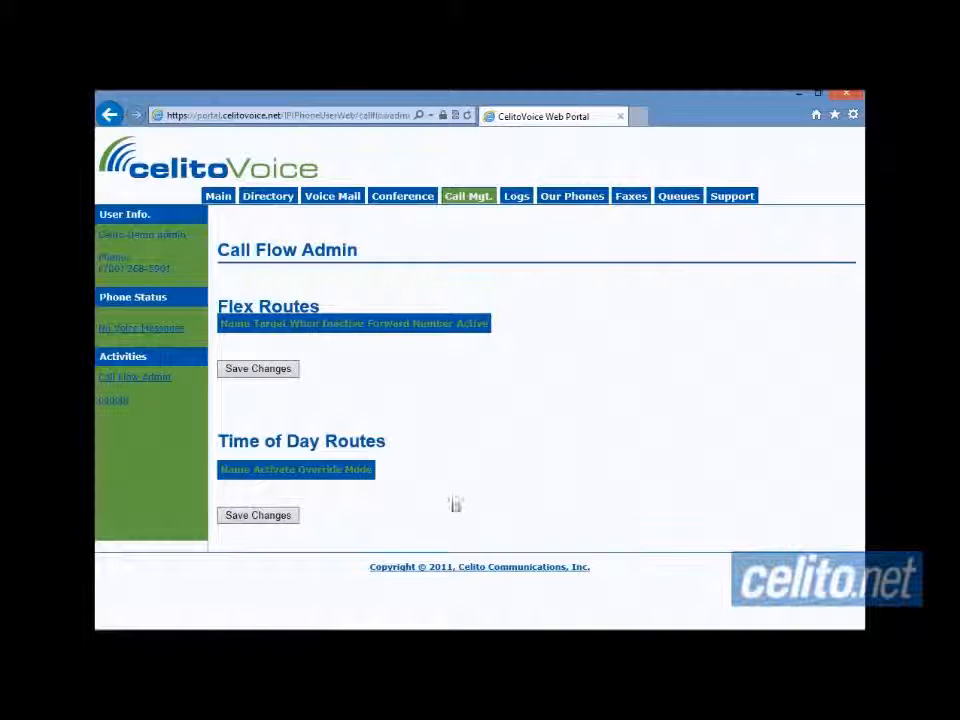
- Bring up the Expression Encoder Screen Capture recorder to stop the recording
{"action": "left_click", "coordinate": [207, 642]}
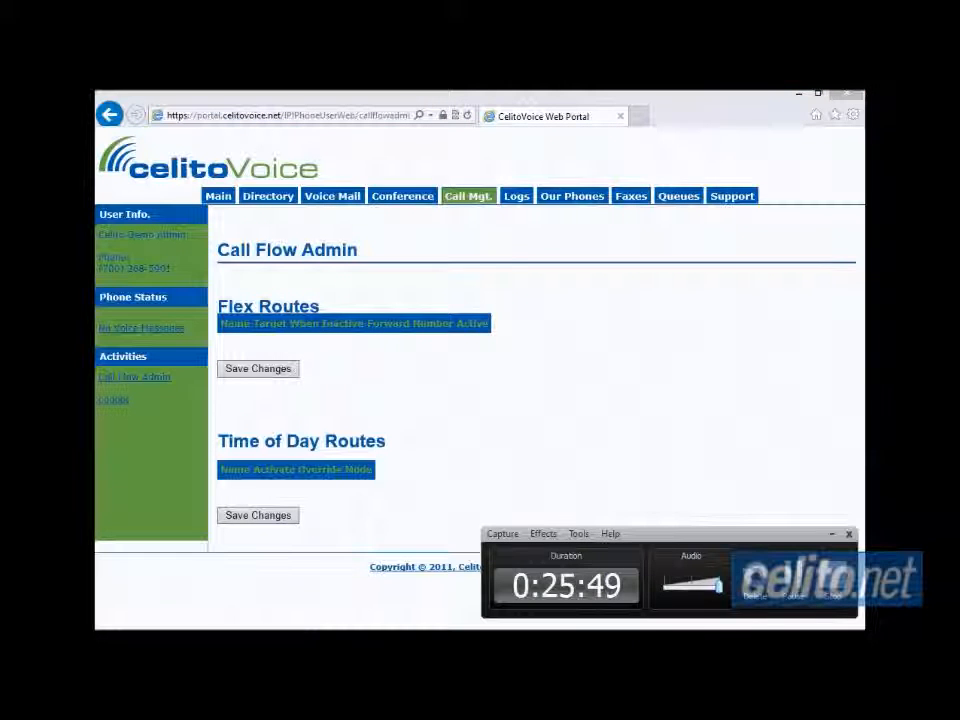